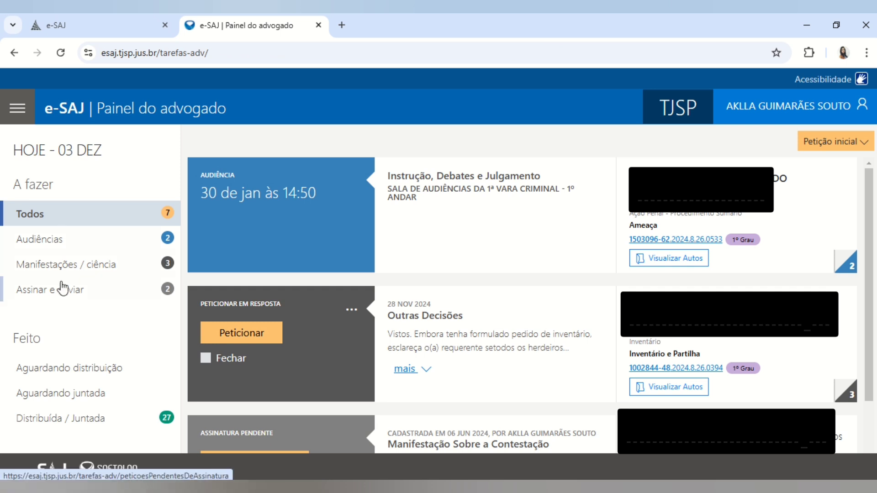
- Start a new Petição Intermediária de 1º Grau from the Peticionamento Eletrônico de 1º Grau menu
click(17, 109)
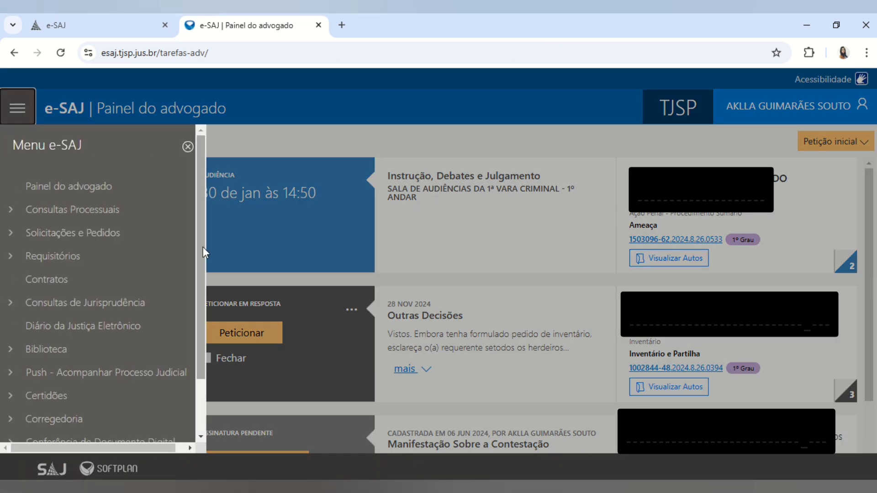
drag(200, 245, 188, 428)
click(67, 423)
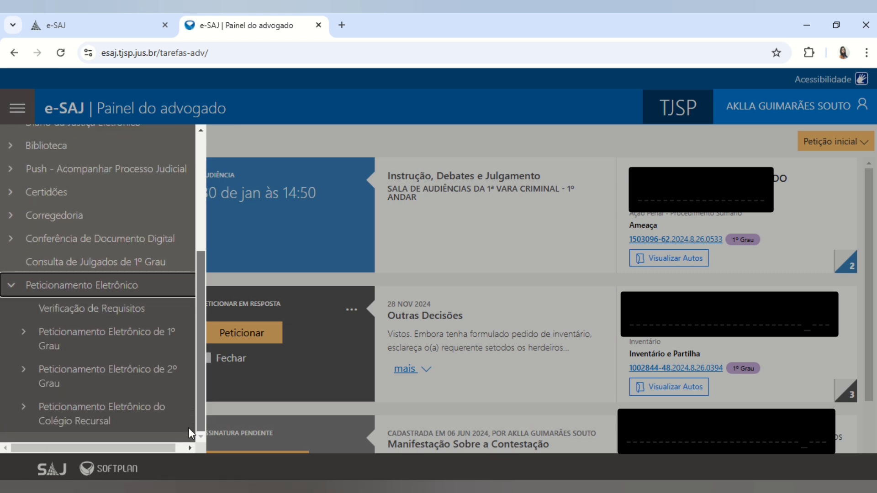
click(105, 333)
drag(198, 366, 195, 401)
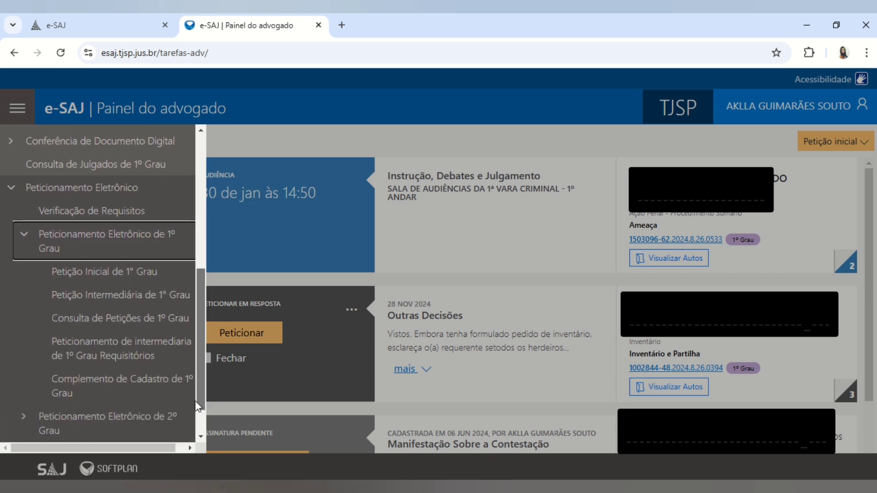
drag(202, 333, 202, 347)
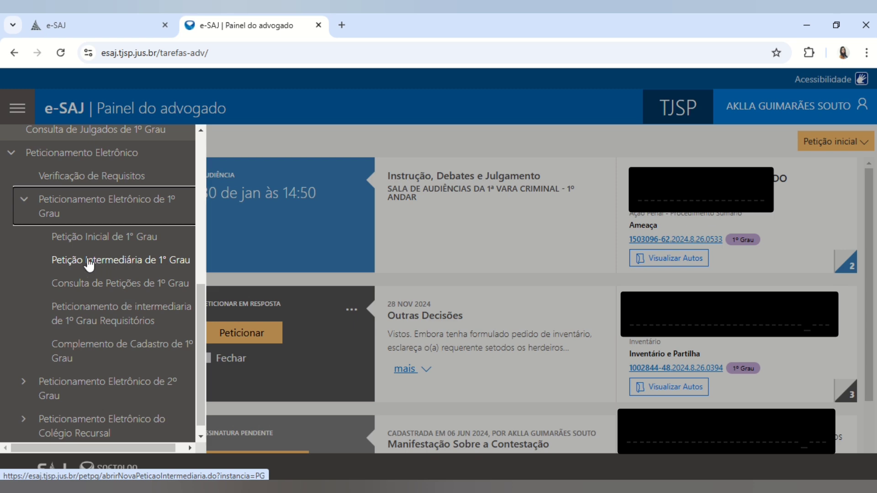
click(149, 261)
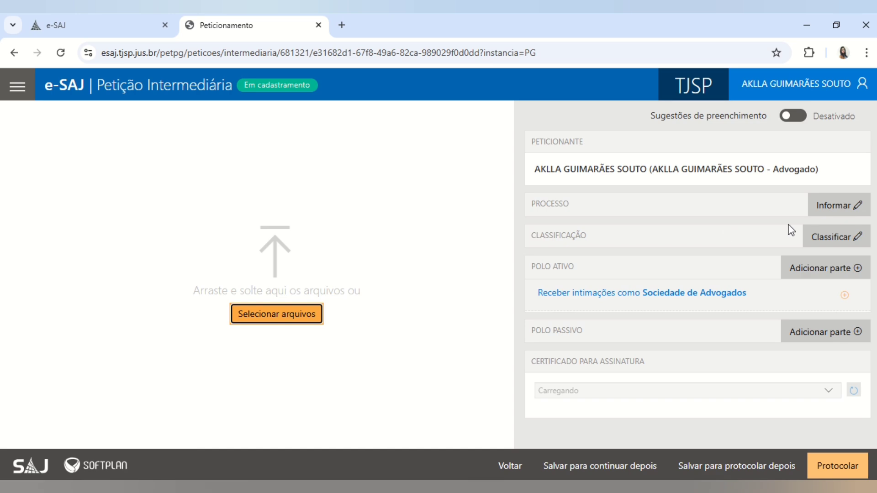
- Paste the process number from the petition PDF into Número unificado do processo and look it up
key(alt+Tab)
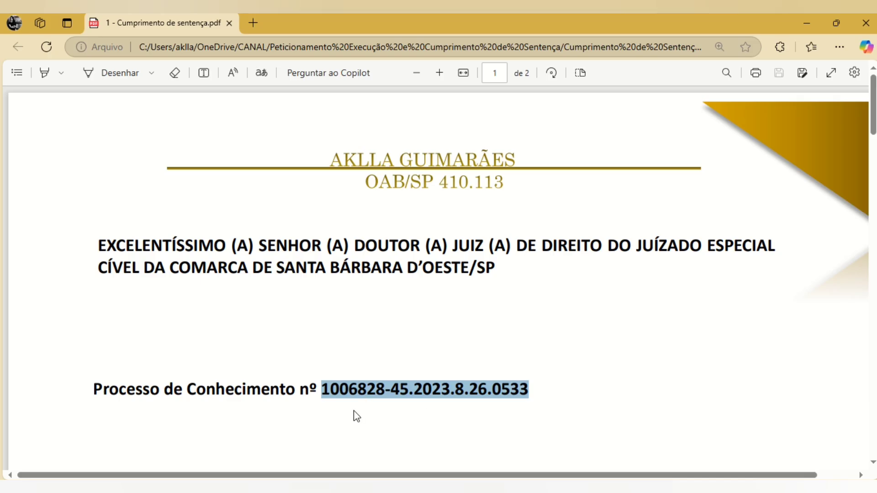
key(alt+Tab)
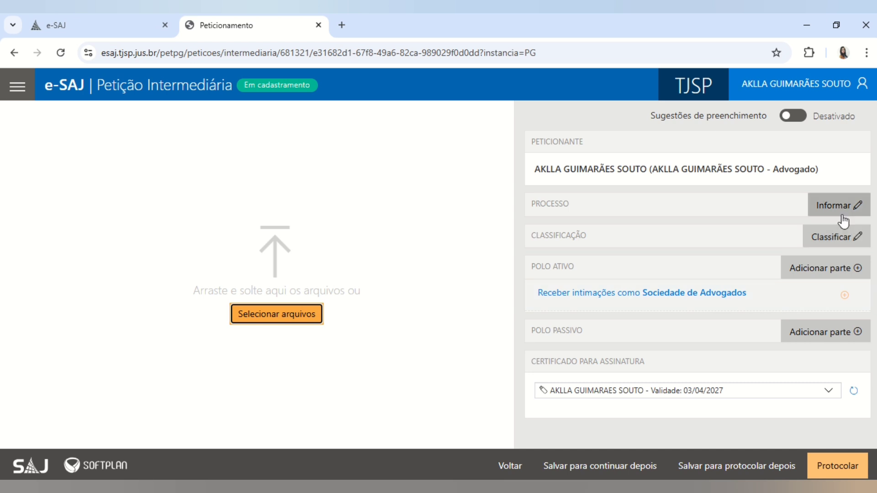
click(833, 210)
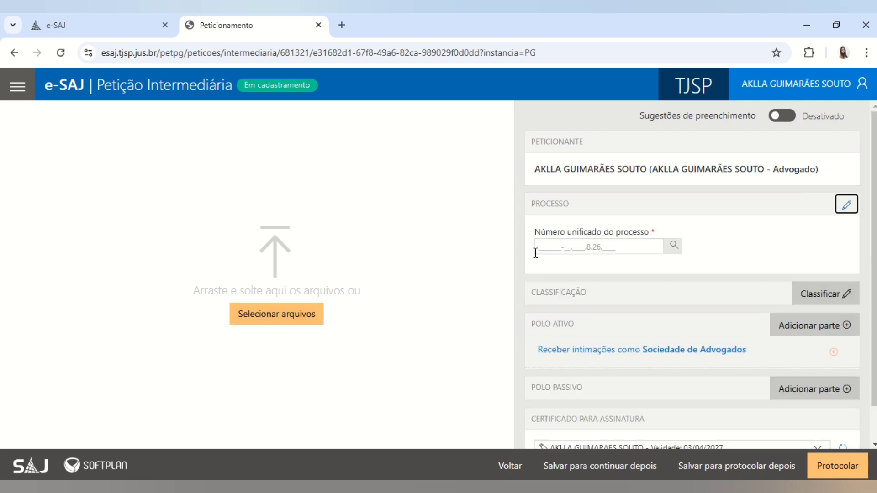
click(539, 249)
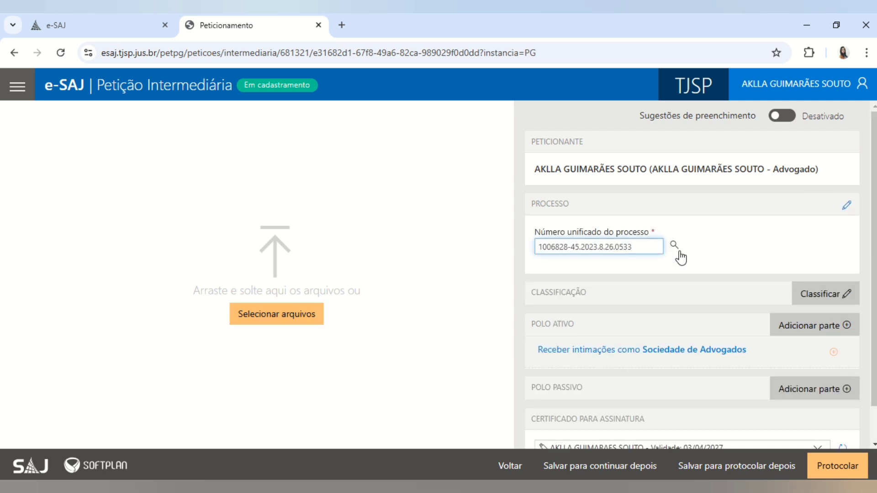
click(678, 251)
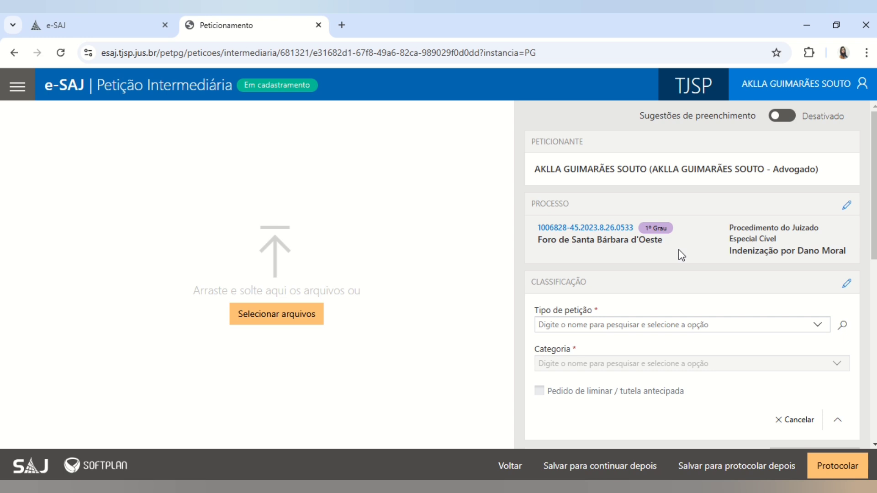
- Search the Tipo de petição list for 'contesta', then 'reconvenç', then 'cumprimento'
click(611, 326)
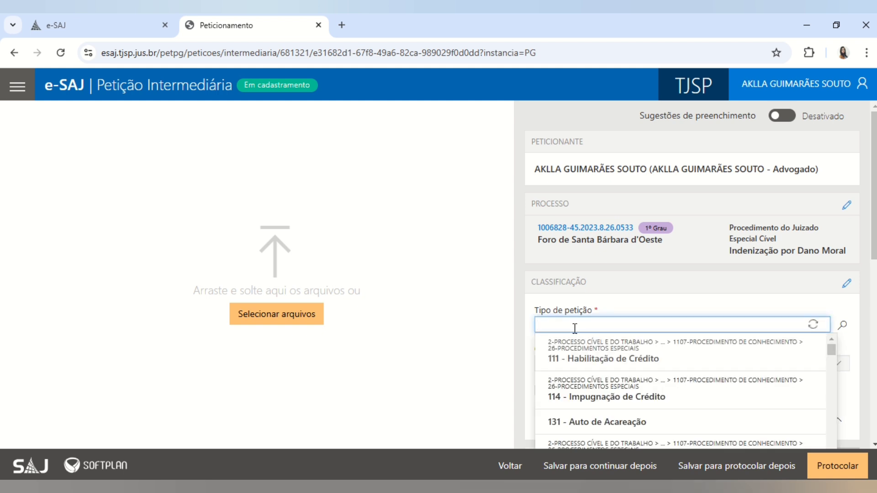
text(con)
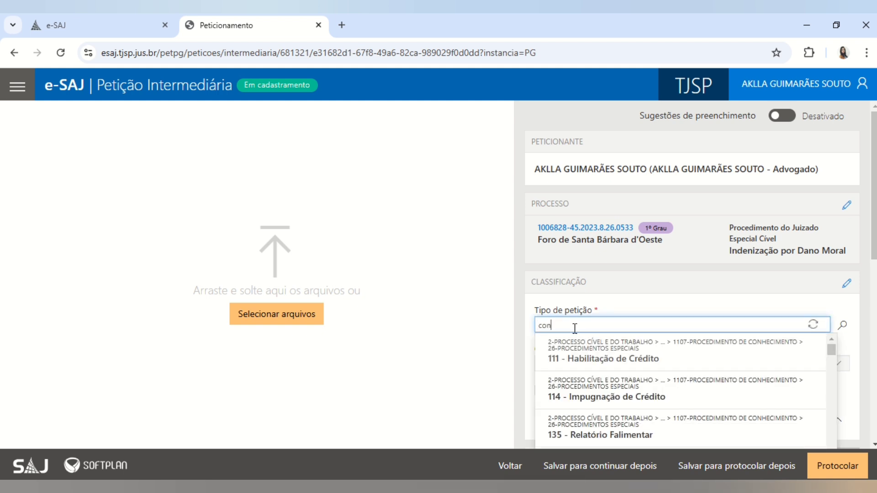
text(testa)
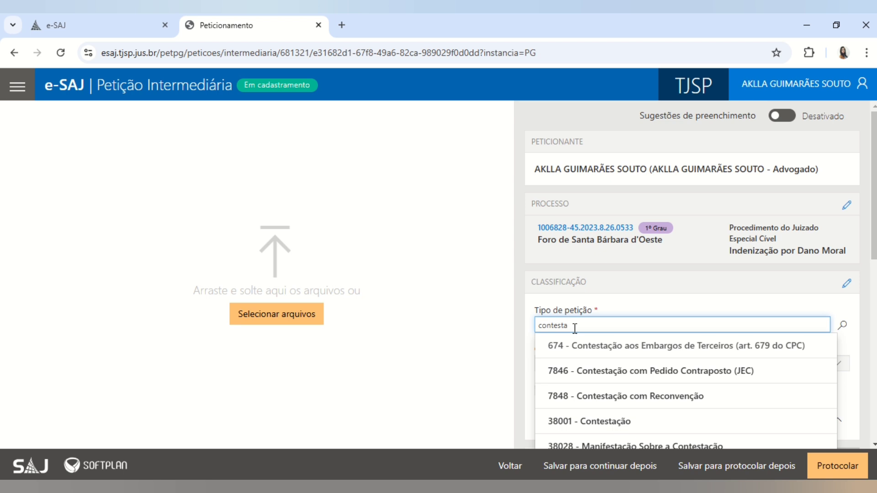
key(BackSpace)
key(BackSpace)
key(BackSpace)
key(BackSpace)
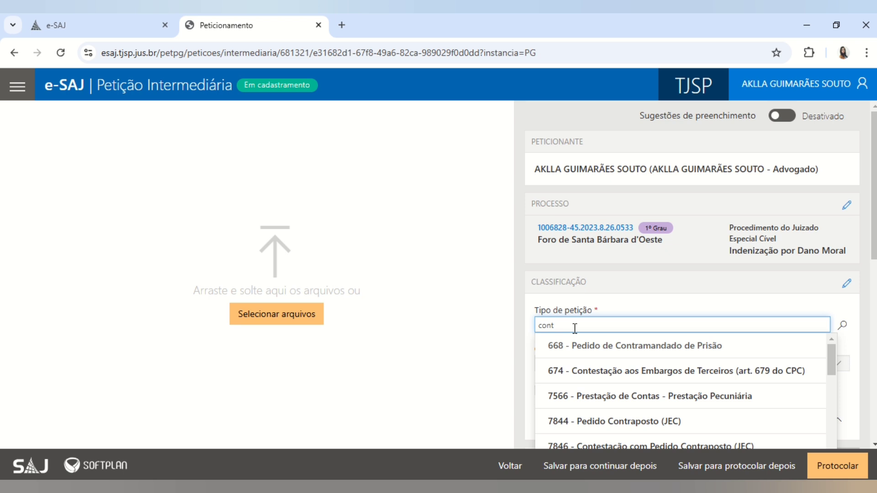
key(BackSpace)
key(BackSpace)
key(BackSpace)
key(BackSpace)
text(r)
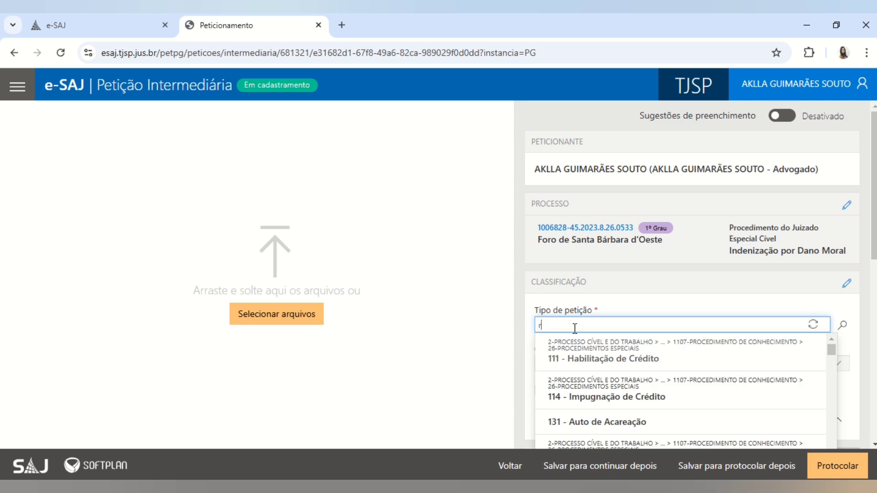
text(ec)
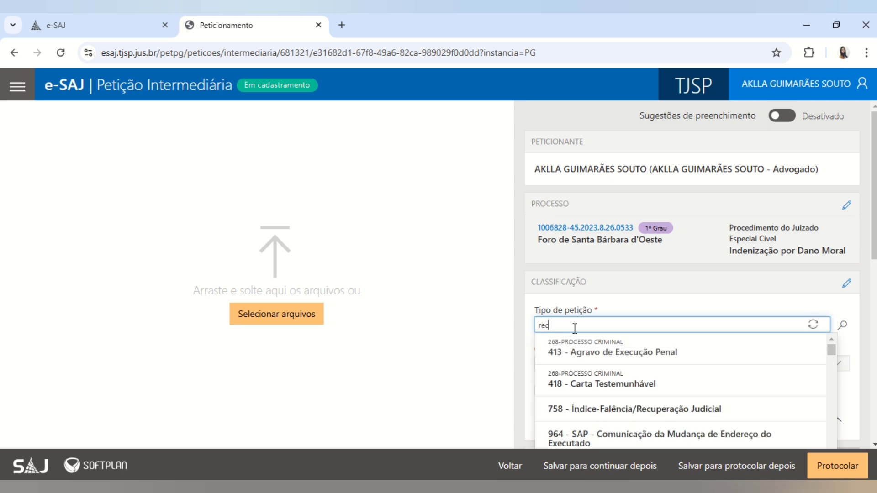
text(onvençã)
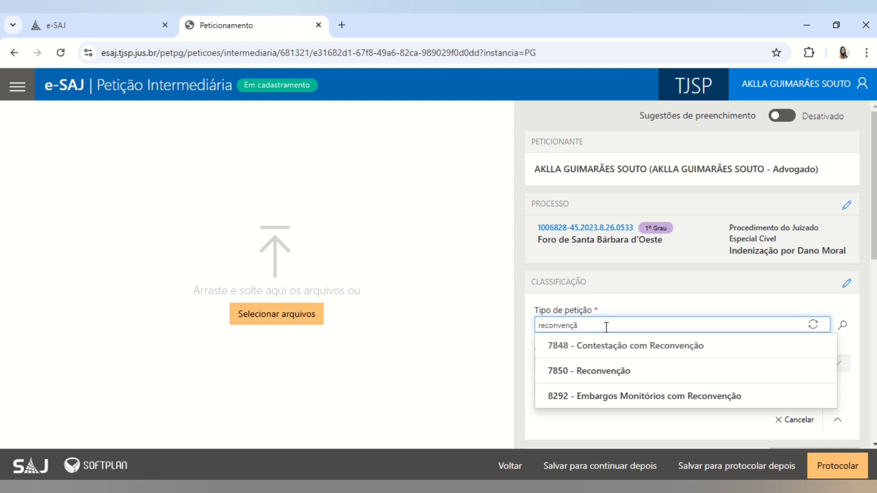
key(BackSpace)
key(BackSpace)
key(BackSpace)
key(BackSpace)
key(BackSpace)
key(BackSpace)
key(BackSpace)
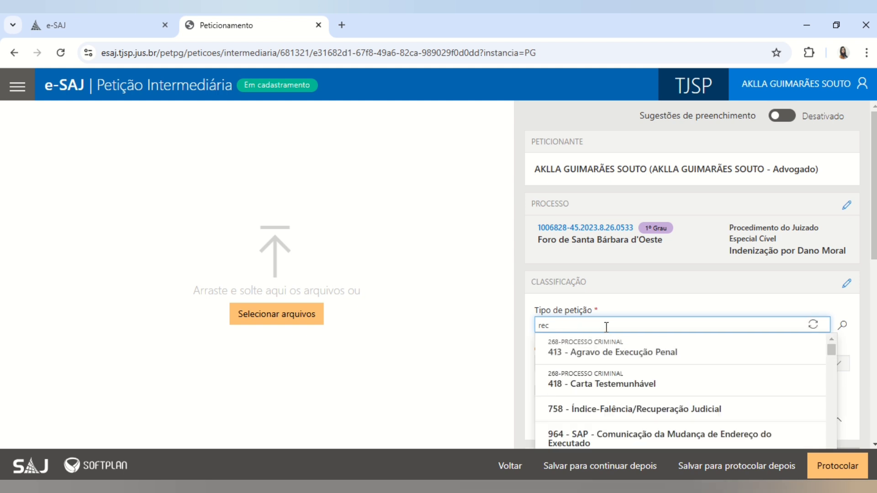
key(BackSpace)
key(BackSpace)
key(BackSpace)
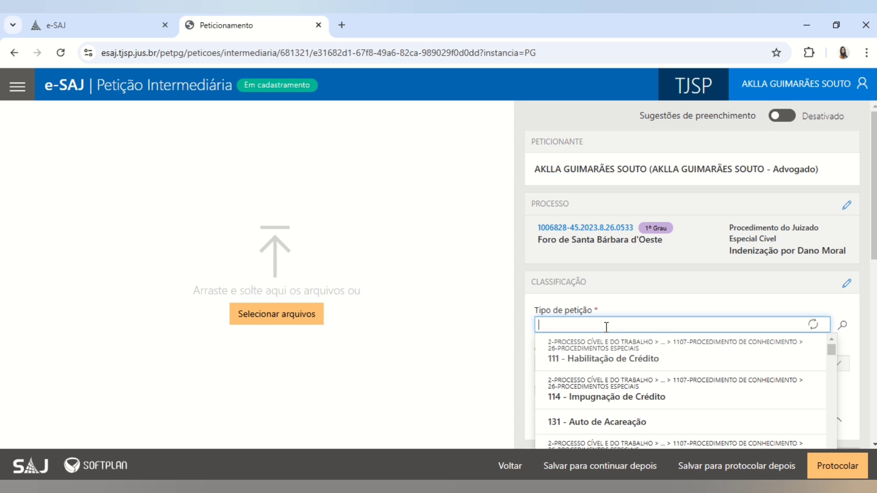
text(cu)
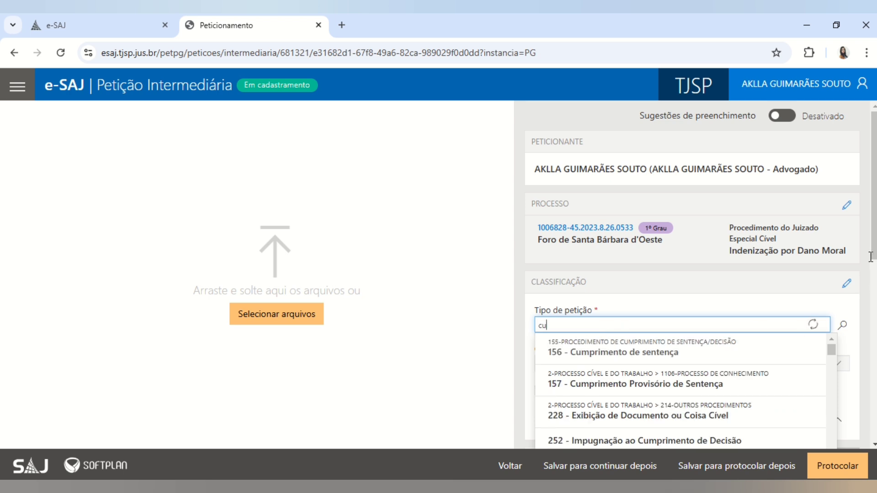
text(mprimento)
- Scroll through the 'cumprimento' petition-type suggestions and close the list without selecting any
drag(870, 257, 873, 292)
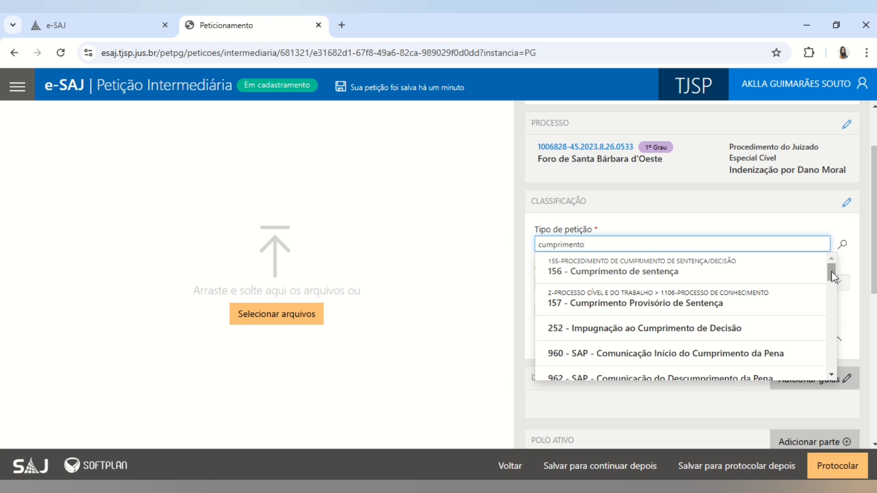
drag(831, 276, 830, 347)
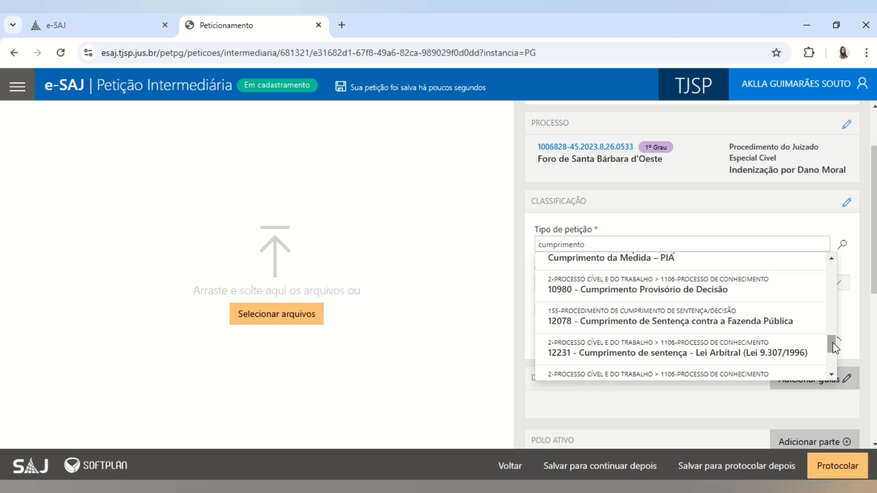
drag(832, 342, 832, 322)
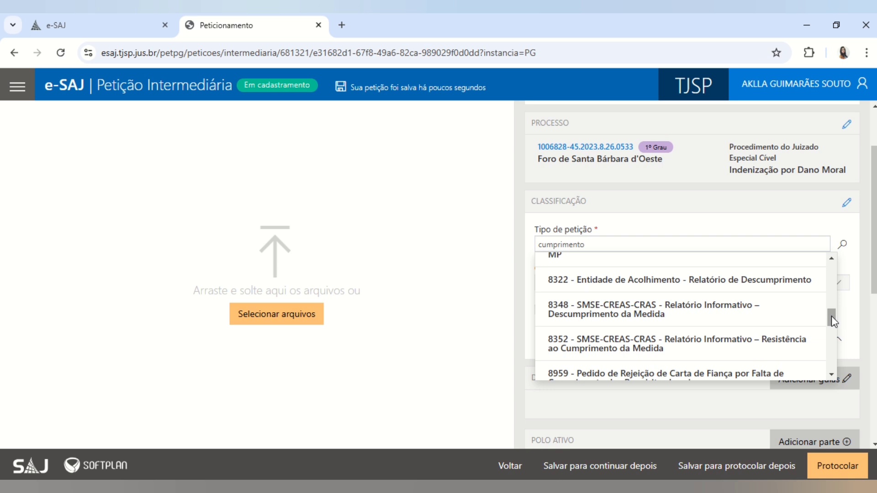
drag(831, 321, 831, 366)
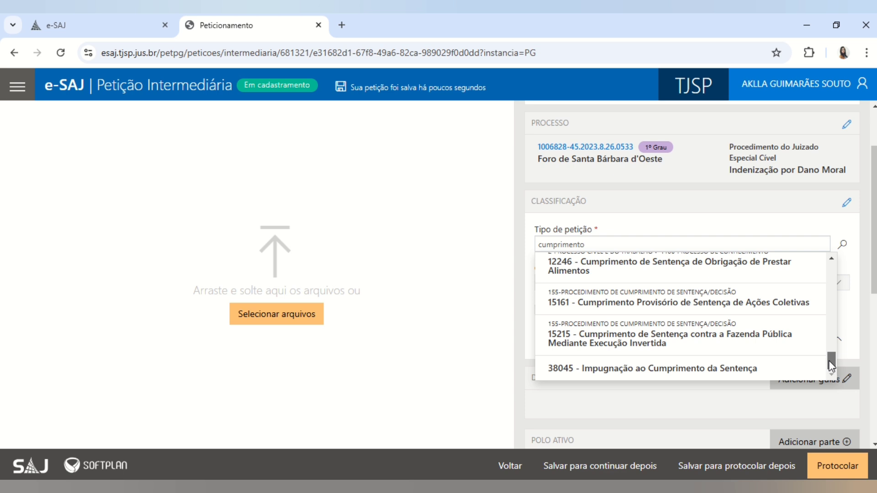
scroll(831, 363, up, 2)
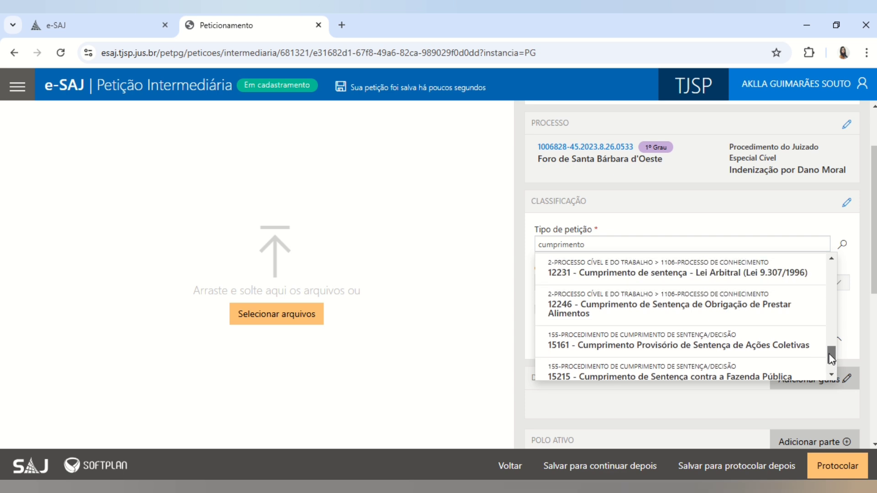
scroll(831, 361, down, 2)
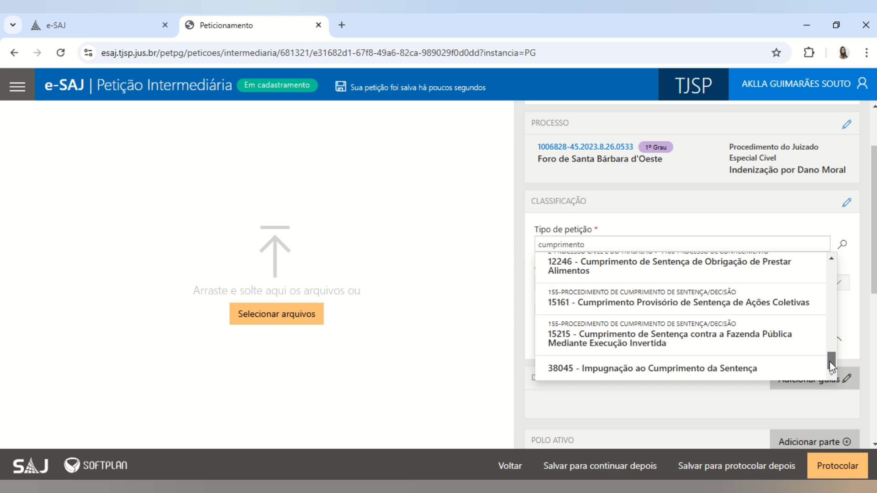
drag(830, 361, 830, 359)
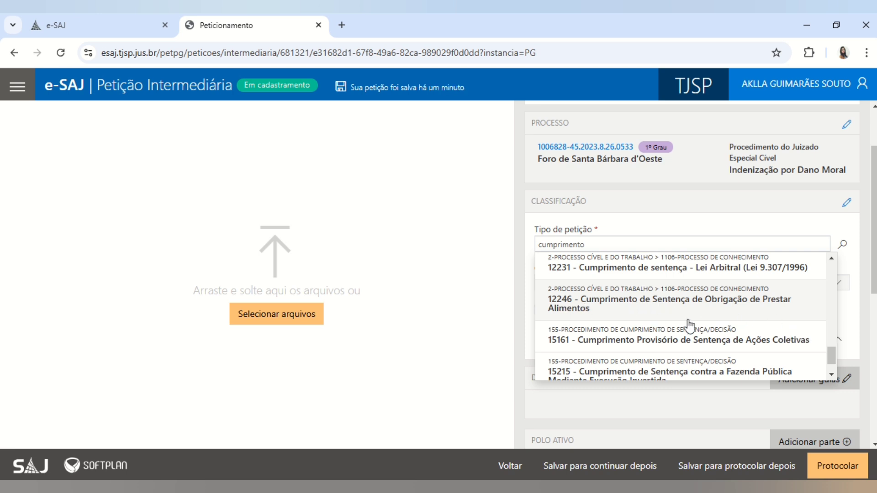
drag(831, 355, 831, 253)
click(758, 216)
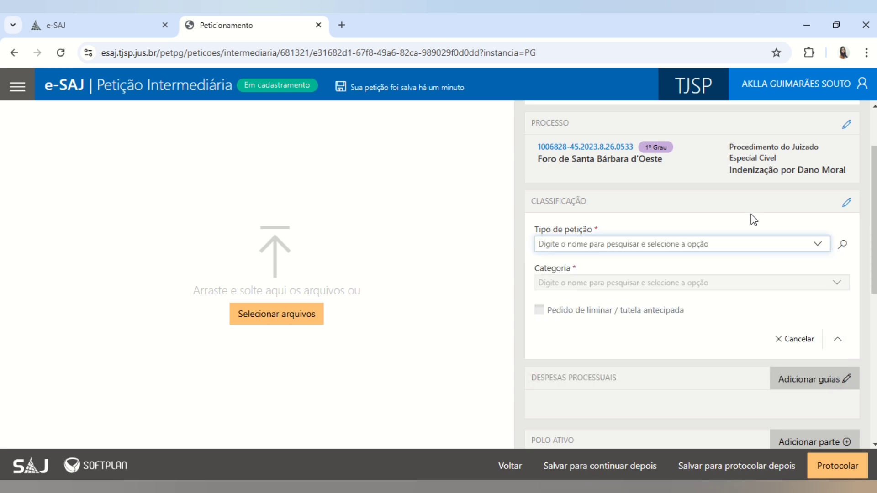
- Set Tipo de petição to 156 - Cumprimento de sentença and Categoria to Execução de Sentença
click(682, 245)
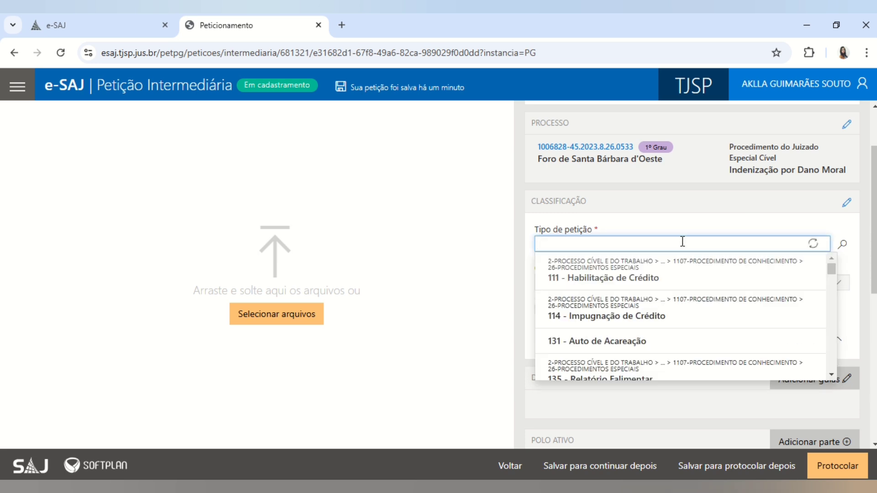
text(cu)
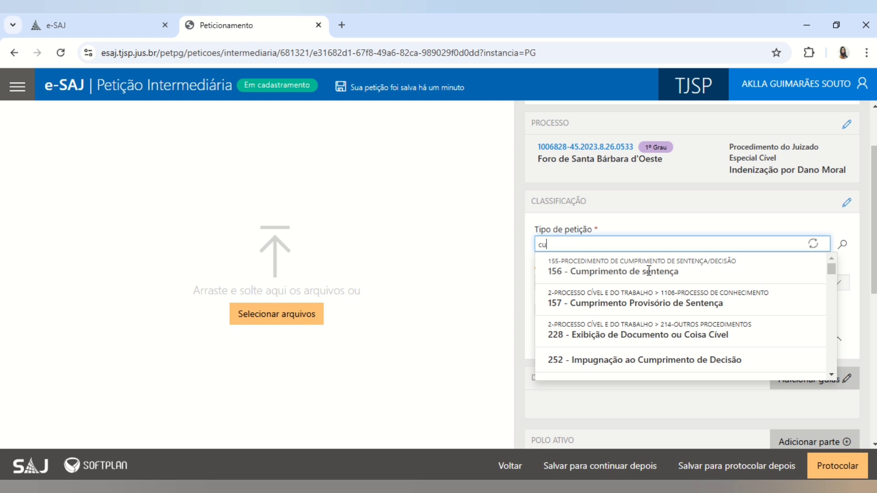
text(mprimento)
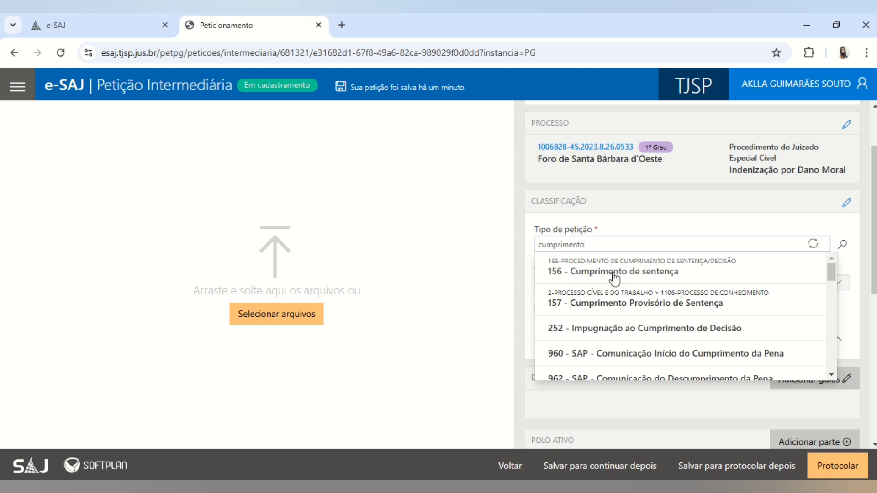
click(613, 273)
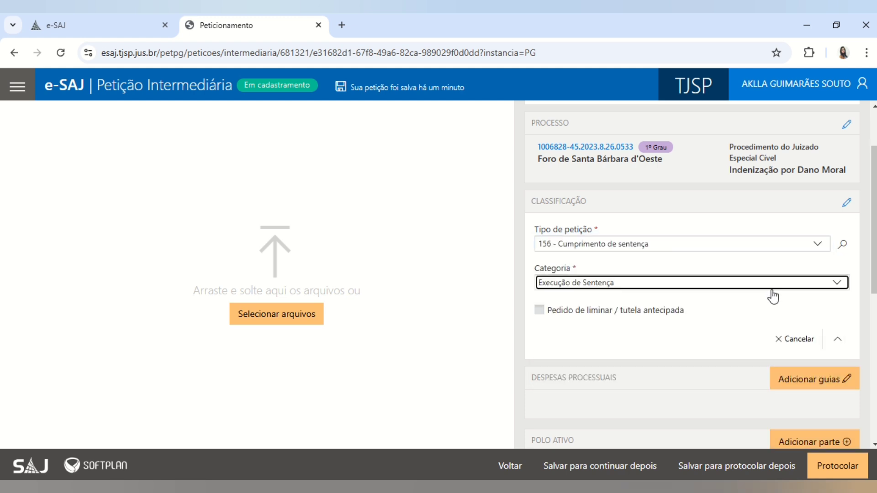
click(749, 289)
click(614, 305)
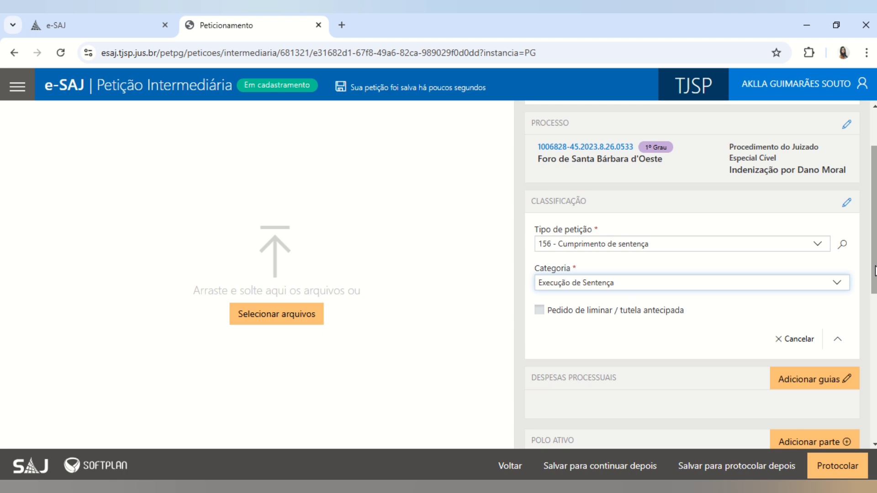
scroll(875, 270, down, 2)
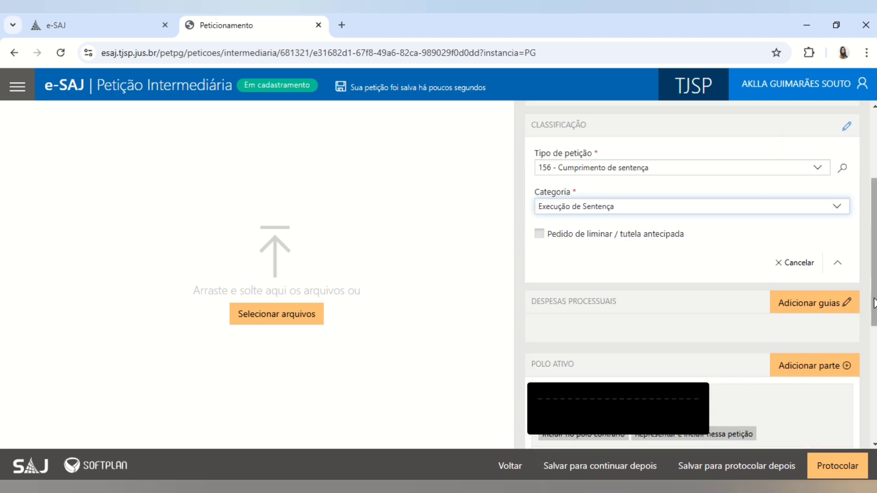
- Add procedural expenses marked as Guia de custas emitida, then review the listed parties
click(796, 308)
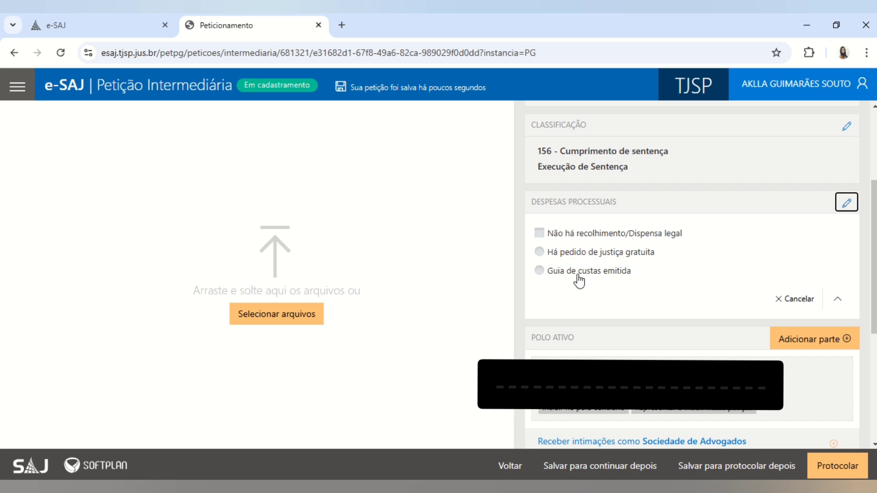
click(618, 274)
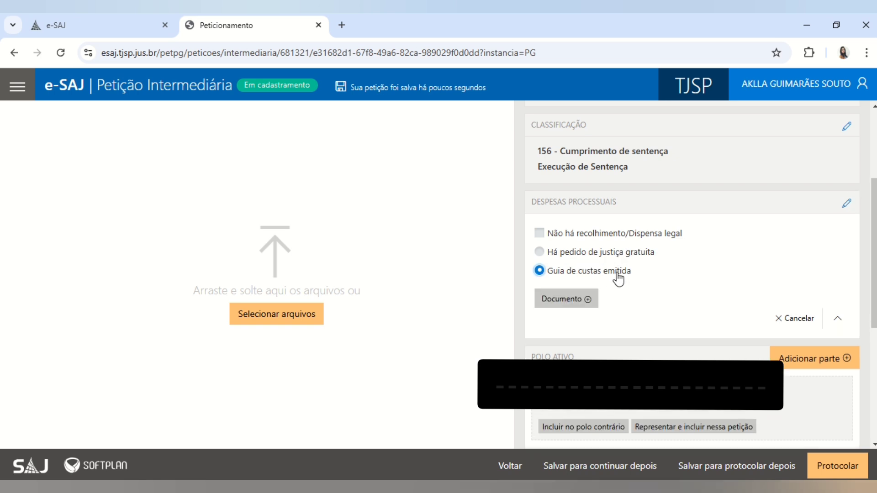
scroll(863, 386, down, 3)
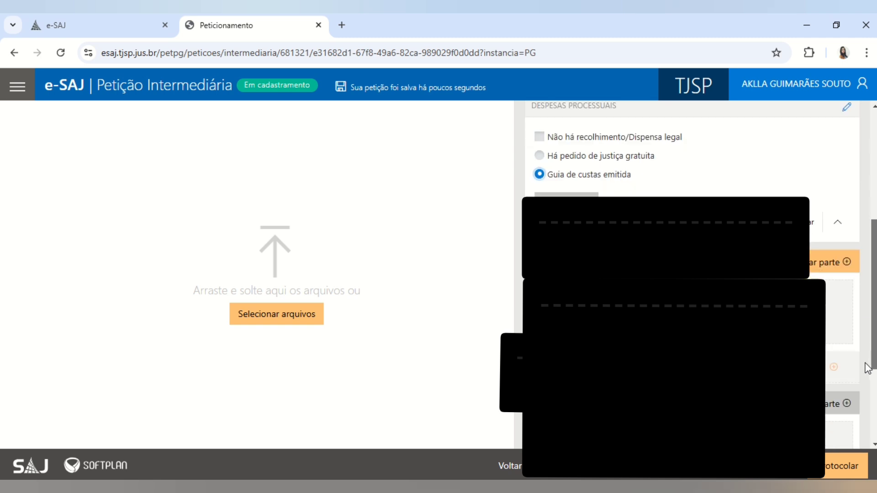
scroll(863, 386, down, 1)
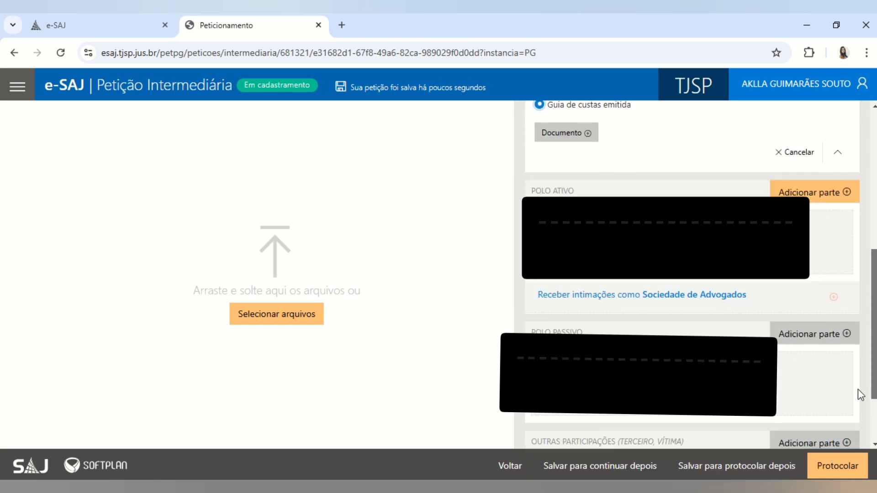
scroll(875, 400, down, 1)
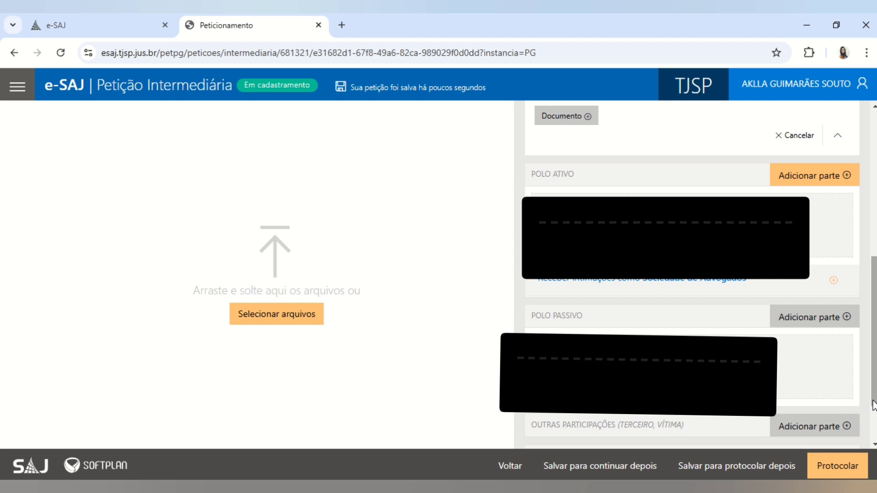
scroll(671, 240, up, 8)
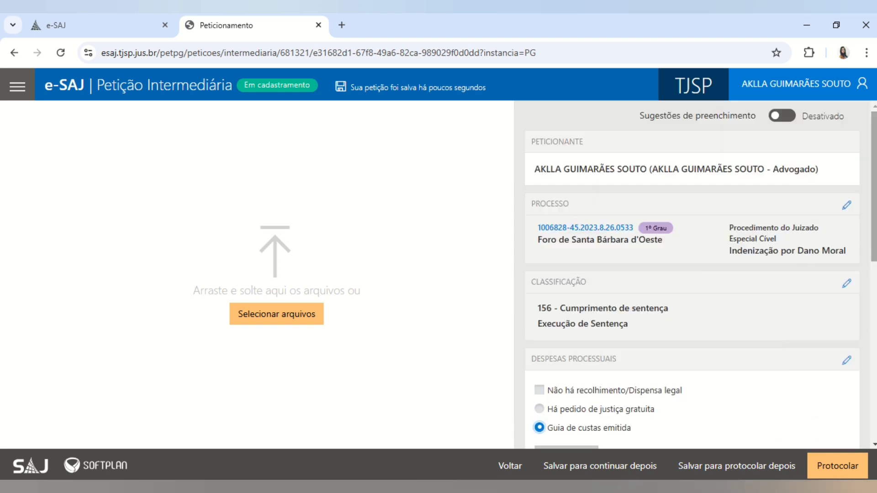
scroll(863, 365, down, 6)
scroll(861, 432, up, 2)
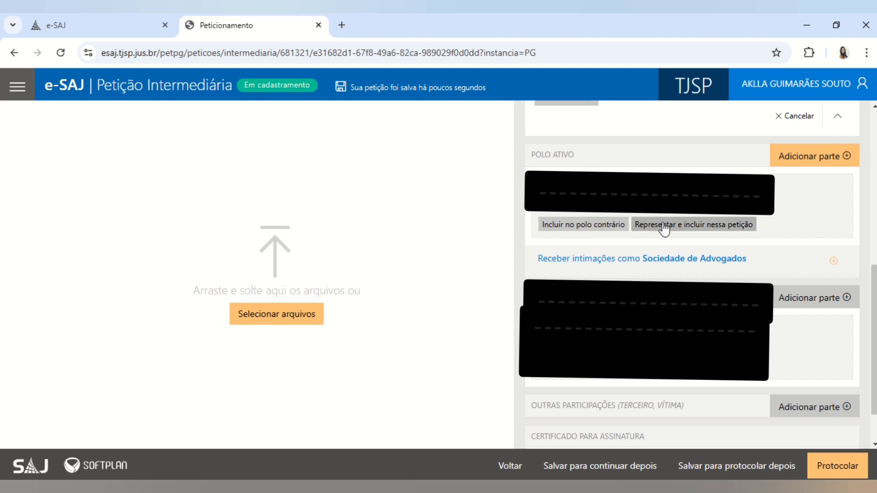
- Include the active-pole and passive-pole parties in the petition, reverting an accidental pole switch
click(684, 227)
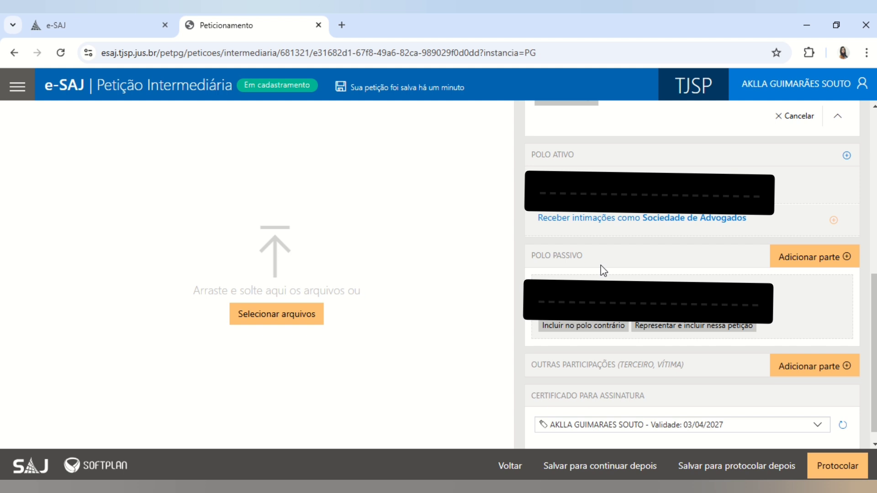
click(599, 333)
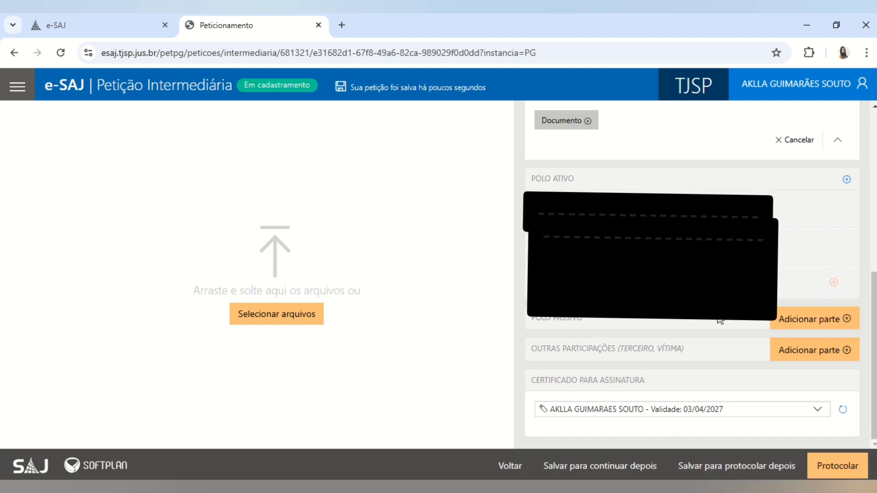
click(835, 246)
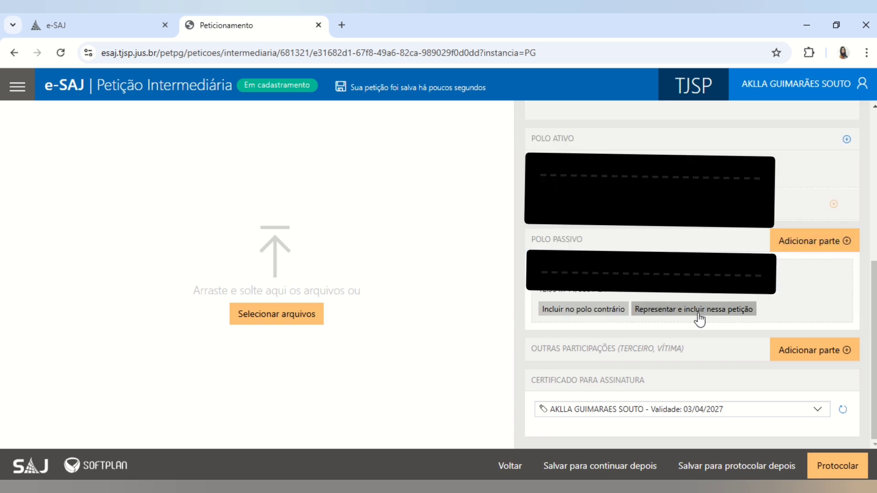
click(690, 313)
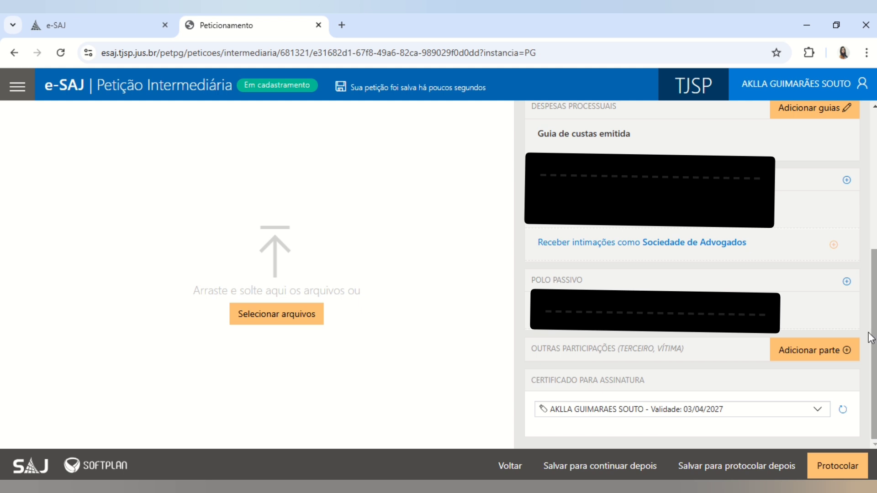
- Browse to the Cumprimento de Sentença folder and select 1 - Cumprimento de sentença as the petition file
click(270, 315)
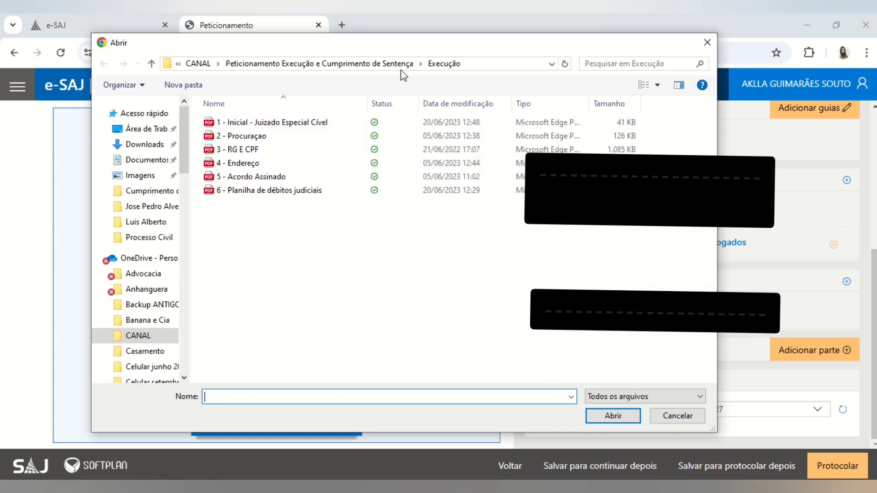
click(391, 64)
double_click(252, 121)
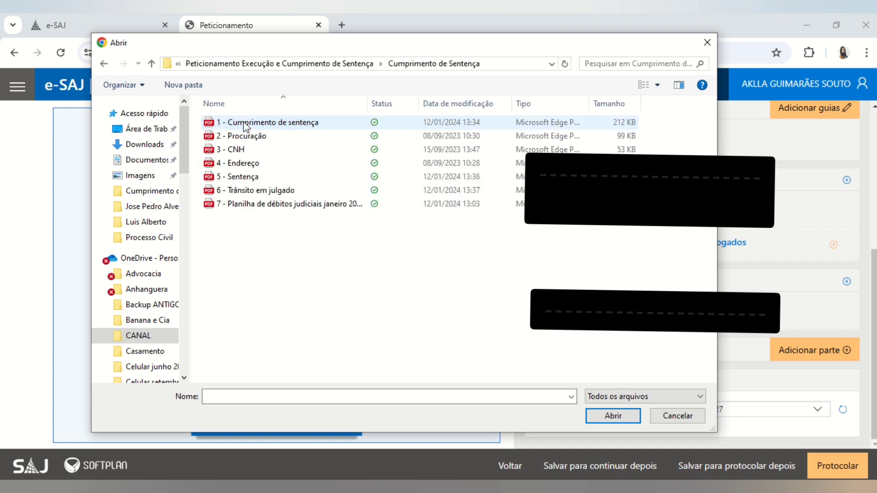
click(226, 124)
- Attach 1 - Cumprimento de sentença.pdf as the petition and files 2 through 7 as other files
double_click(226, 125)
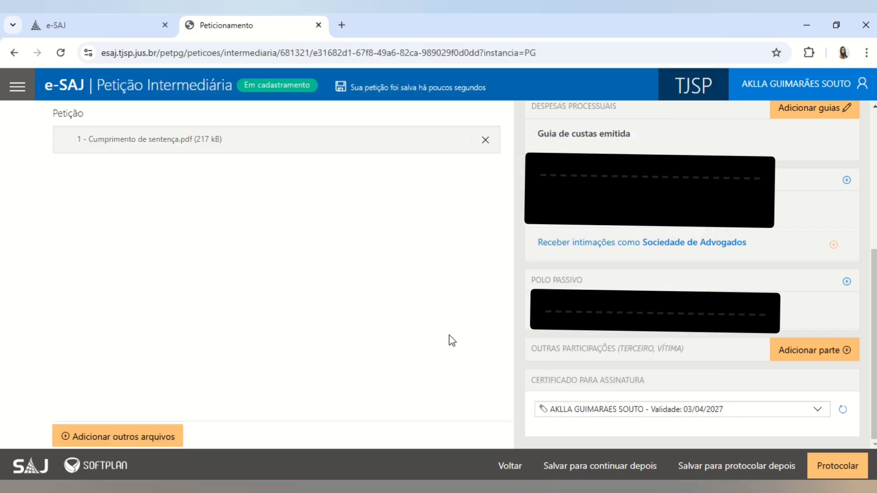
click(131, 440)
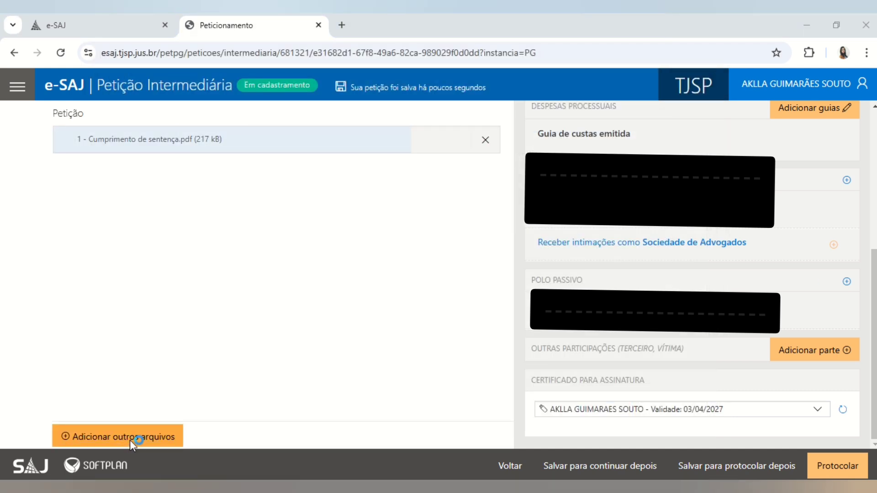
click(229, 136)
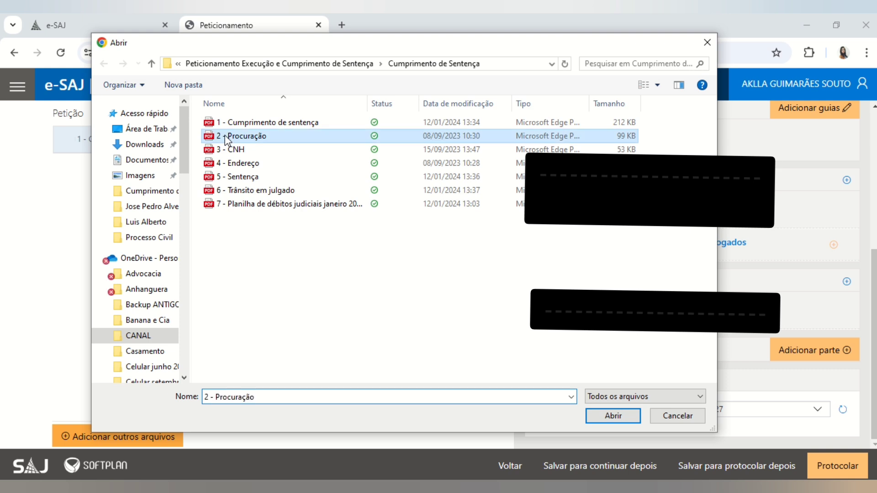
shift+click(256, 205)
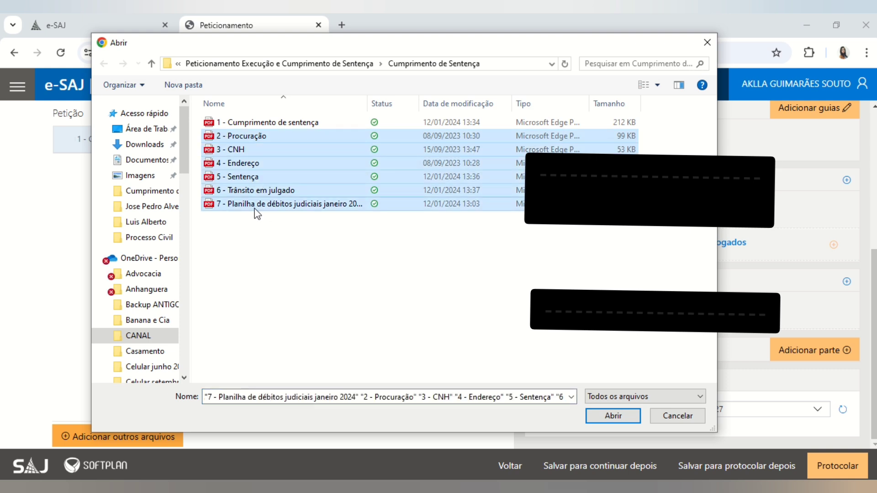
click(612, 416)
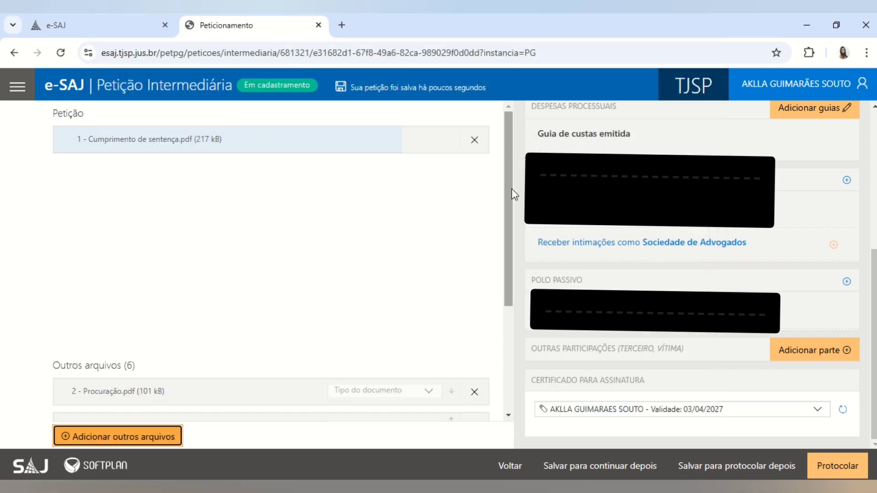
drag(511, 274, 501, 388)
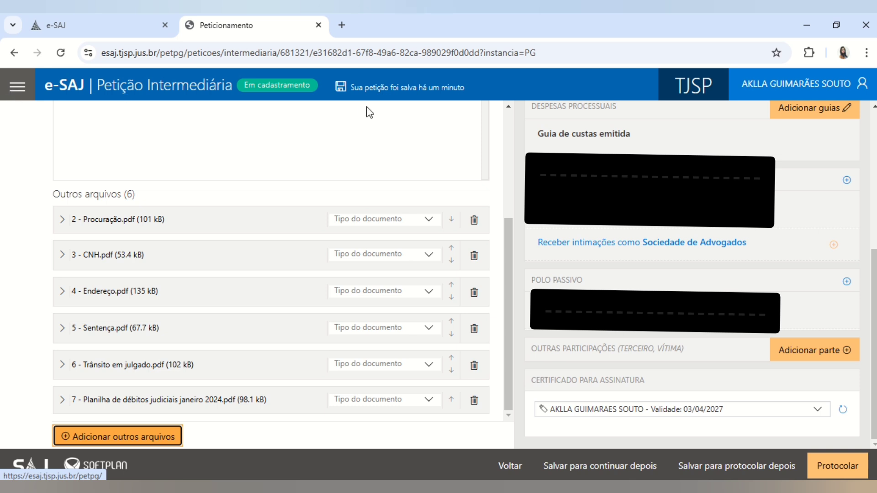
- Open and close the main menu, then highlight the petition's saved-status message
click(17, 98)
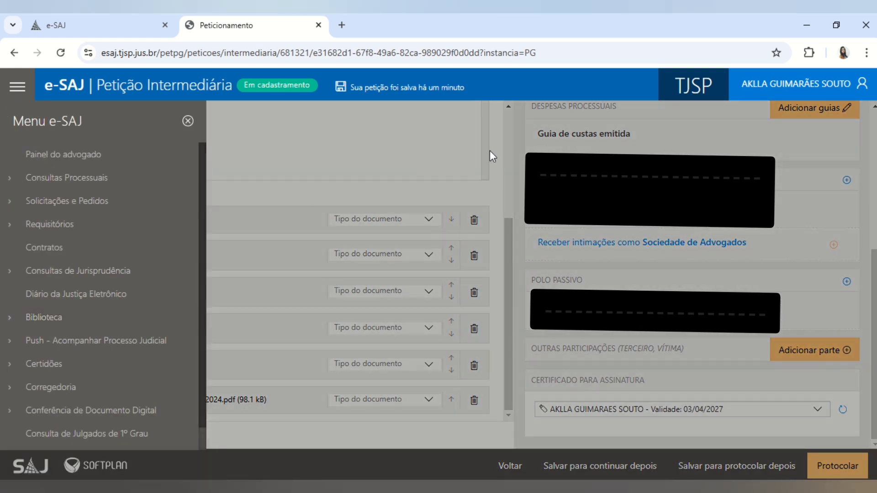
click(491, 207)
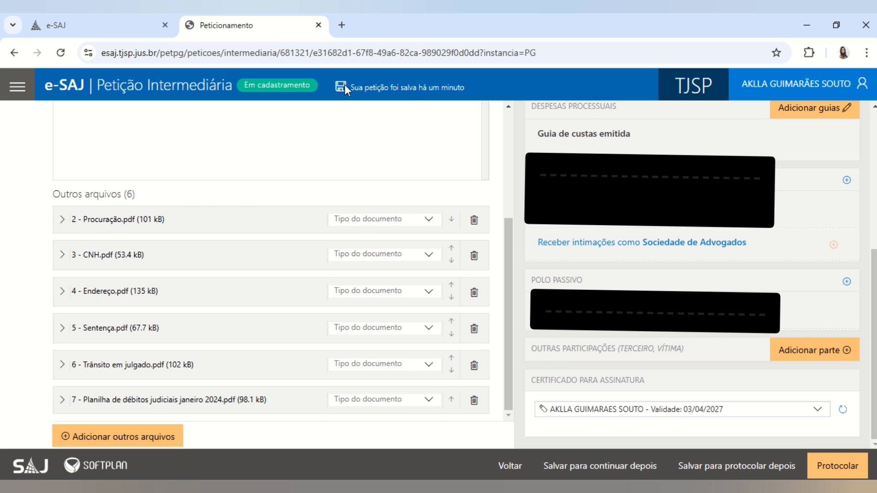
drag(347, 86, 486, 87)
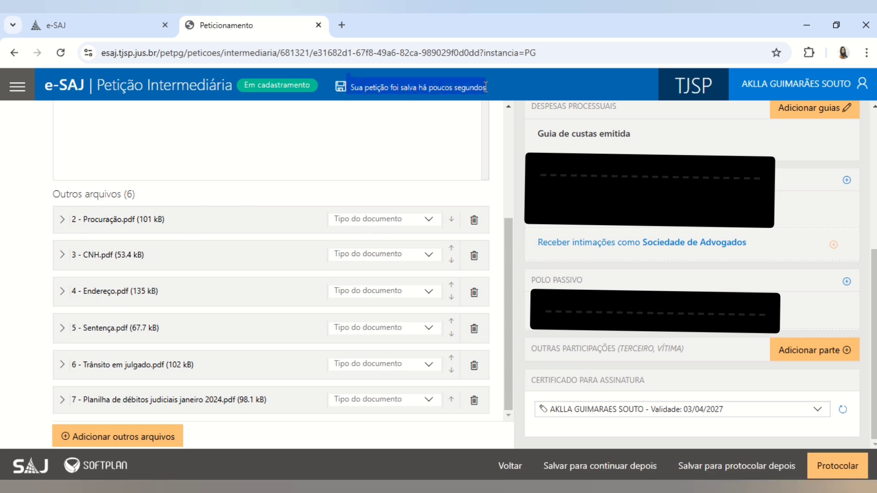
drag(318, 114, 207, 89)
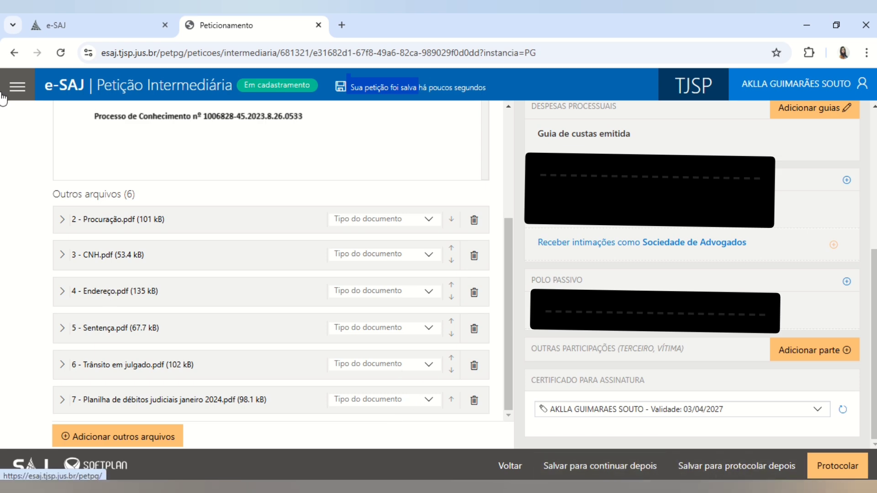
- Start a new Petição Inicial de 1º Grau from Peticionamento Eletrônico de 1º Grau
click(17, 86)
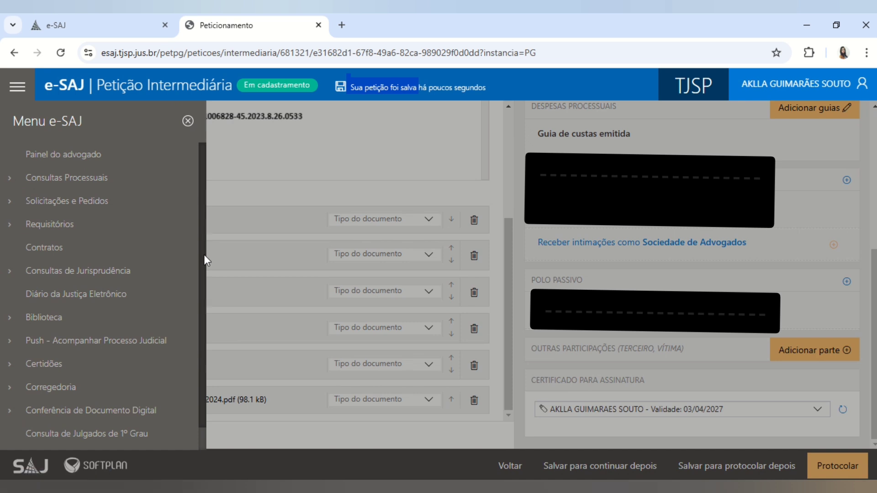
scroll(202, 353, down, 1)
click(86, 434)
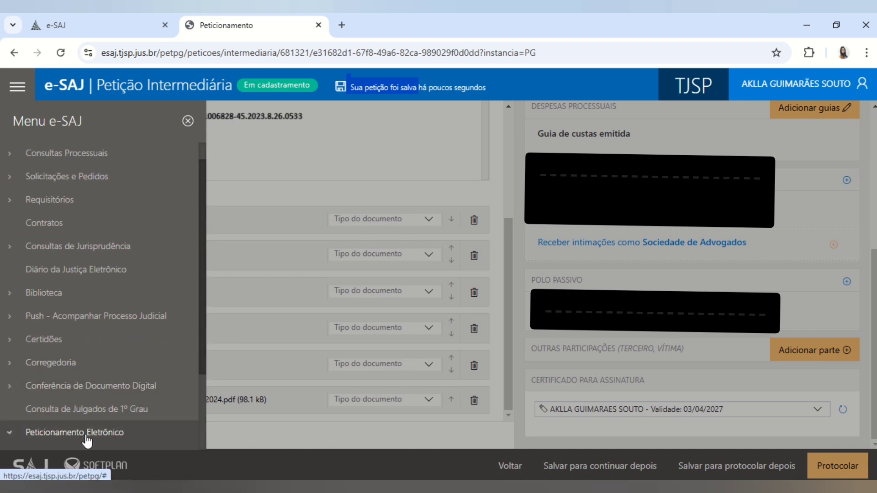
drag(202, 361, 201, 433)
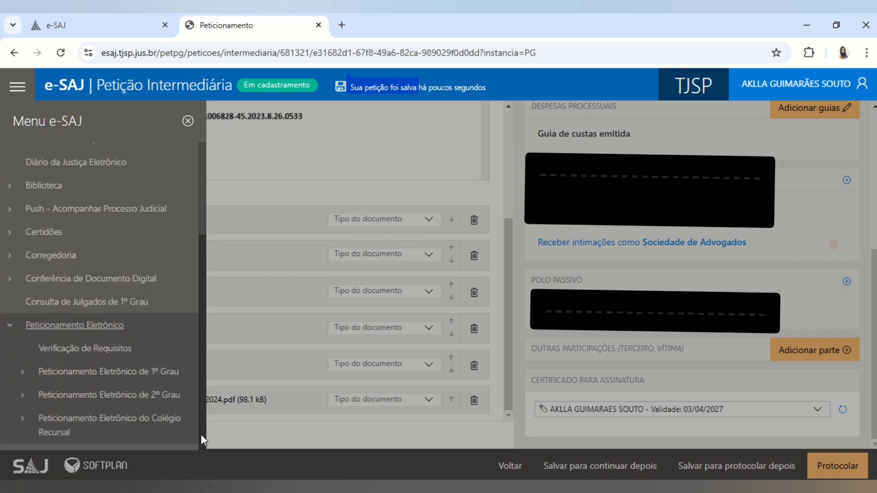
click(99, 380)
click(110, 398)
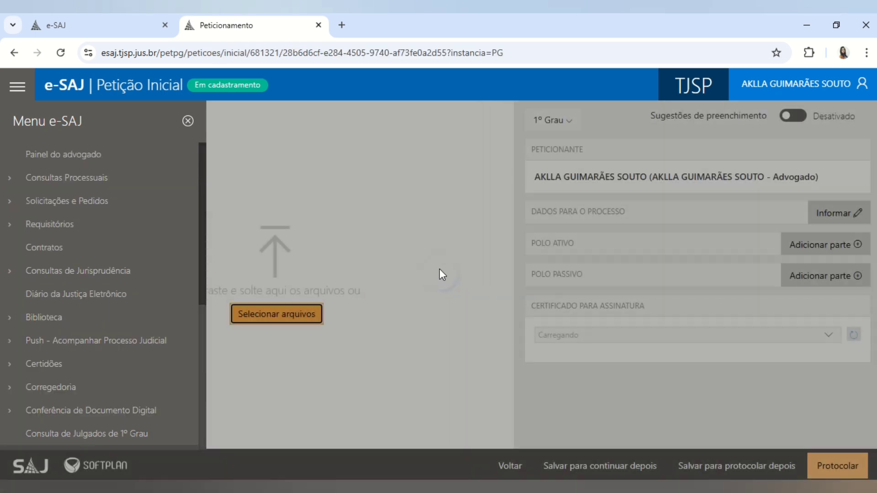
- Open the process data section and choose Foro de Santa Bárbara d'Oeste as the court
click(291, 162)
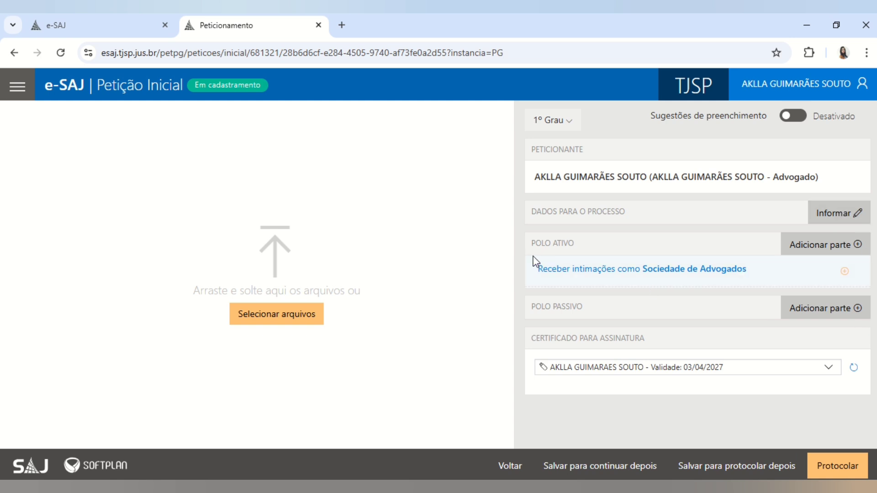
click(849, 223)
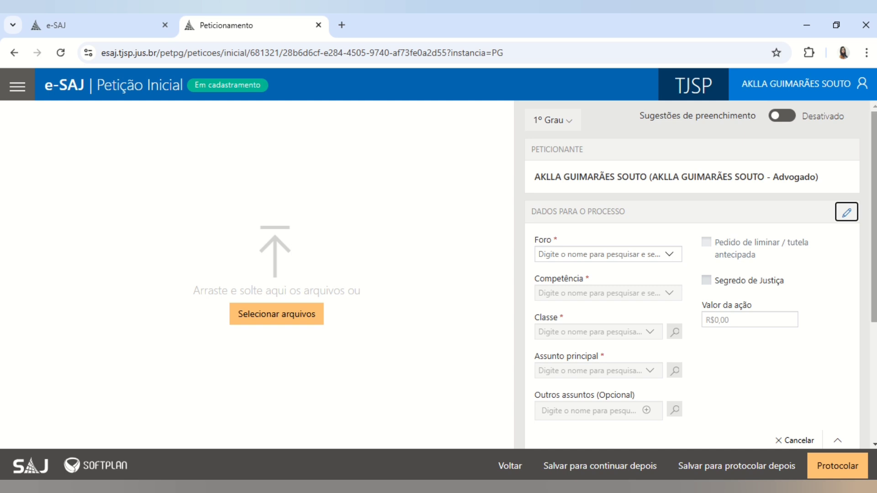
drag(874, 316, 874, 352)
click(591, 201)
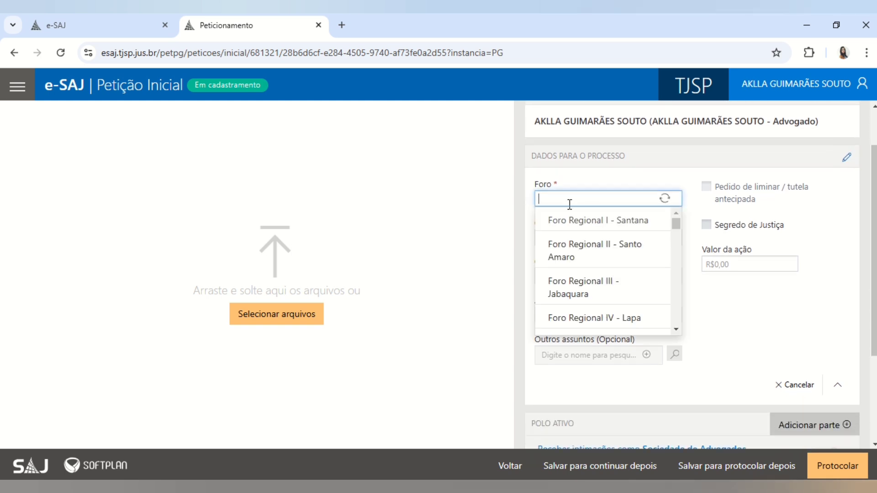
text(santa ba)
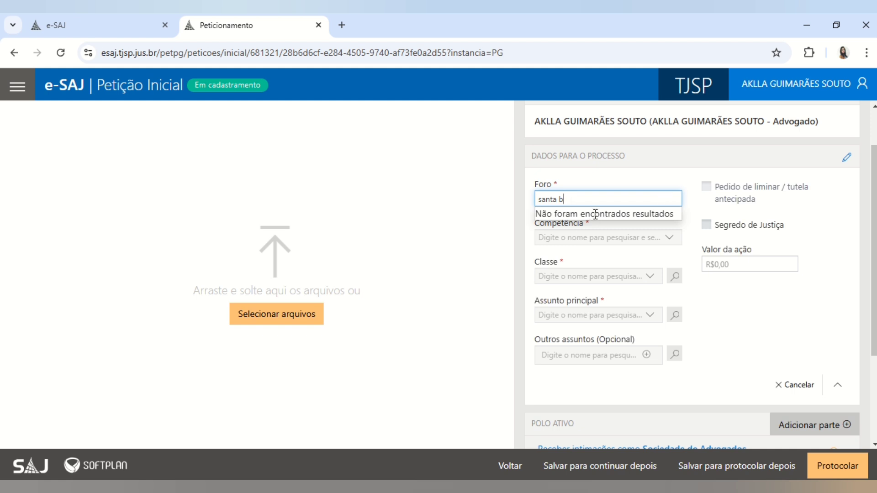
click(589, 230)
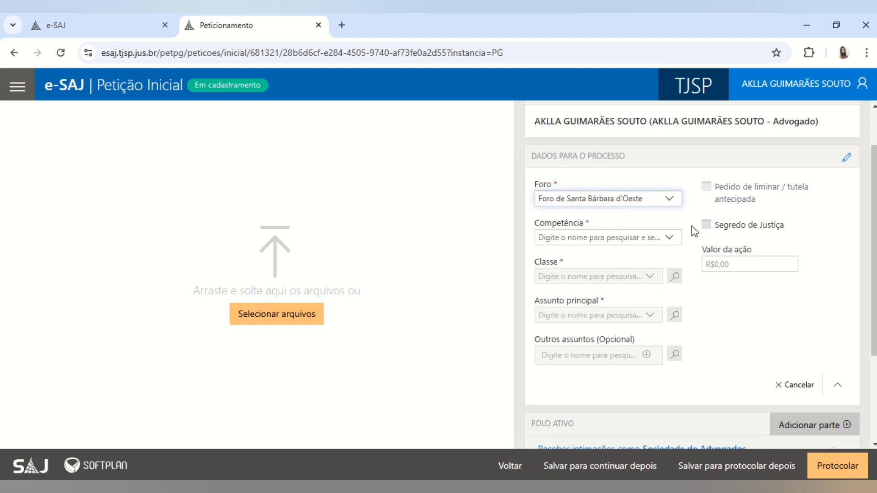
- Set Competência to Juizado Especial Cível and mark Não há recolhimento/Dispensa legal
click(608, 234)
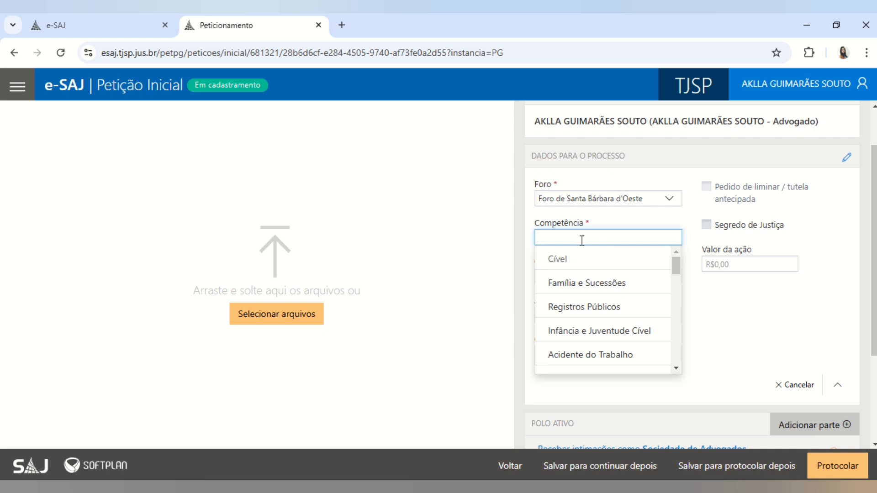
mouse_move(676, 264)
mouse_down()
mouse_move(675, 352)
mouse_move(679, 262)
mouse_up()
scroll(677, 267, down, 1)
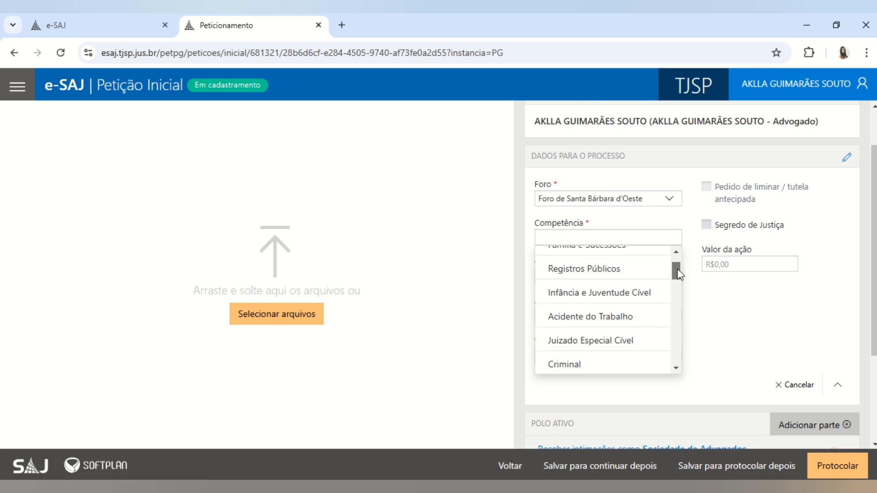
scroll(677, 270, down, 1)
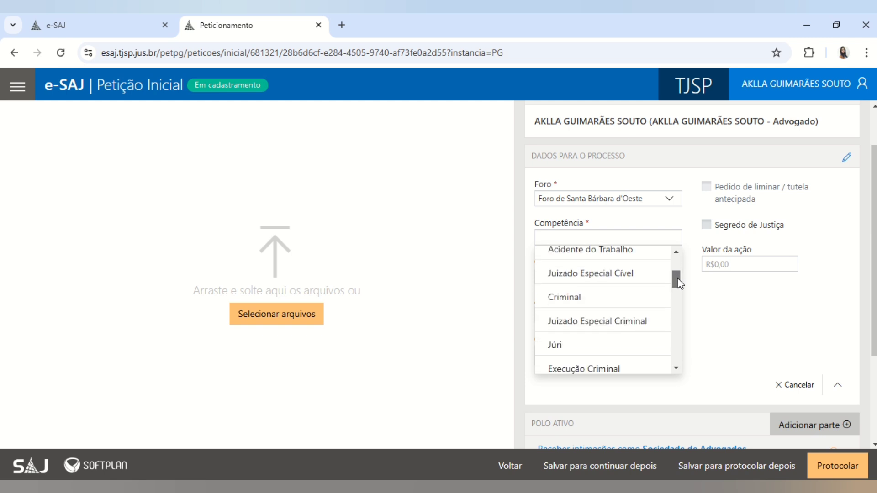
click(644, 279)
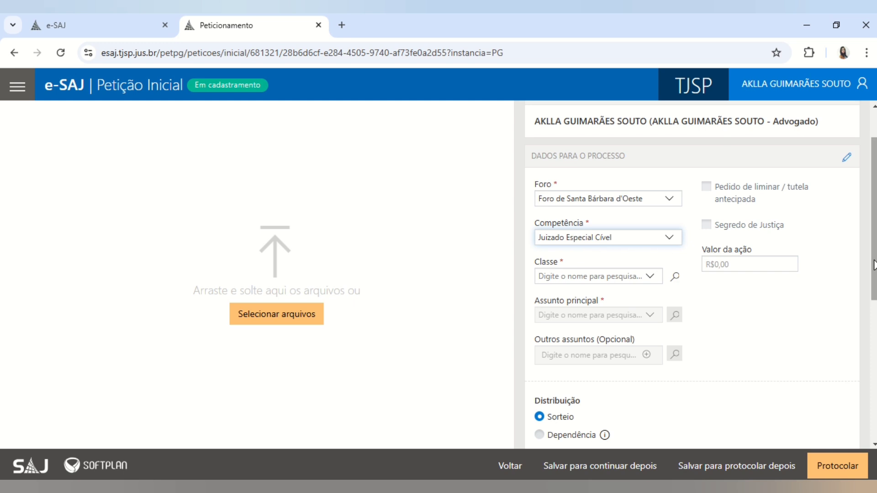
drag(873, 265, 874, 338)
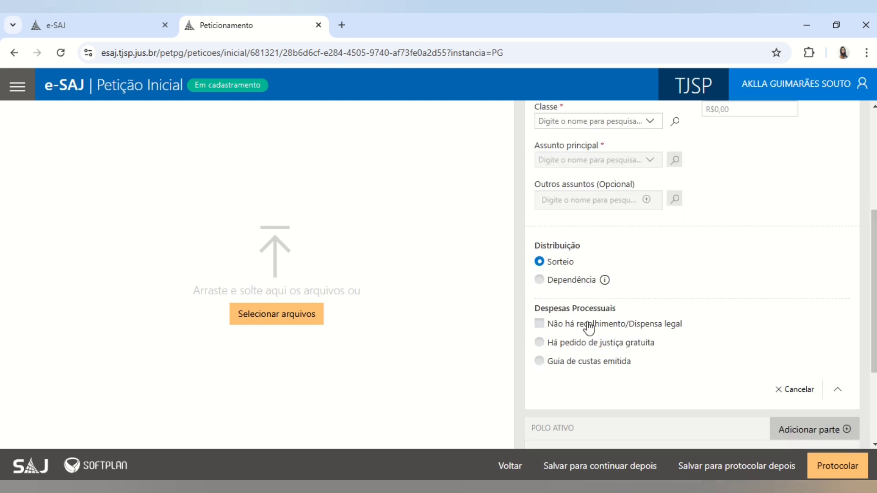
click(539, 324)
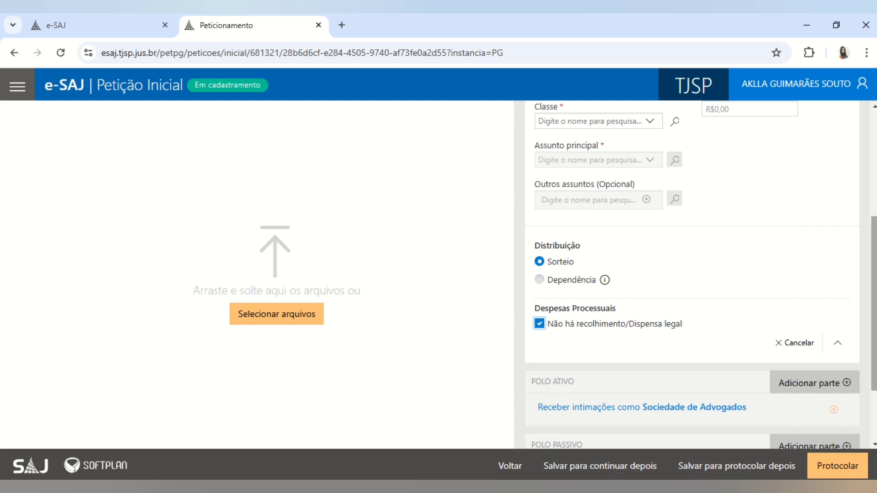
scroll(727, 206, up, 2)
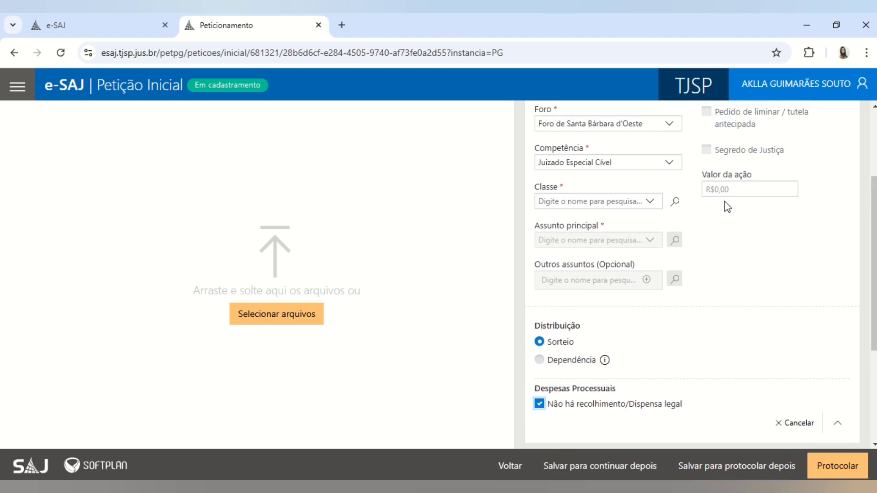
click(610, 170)
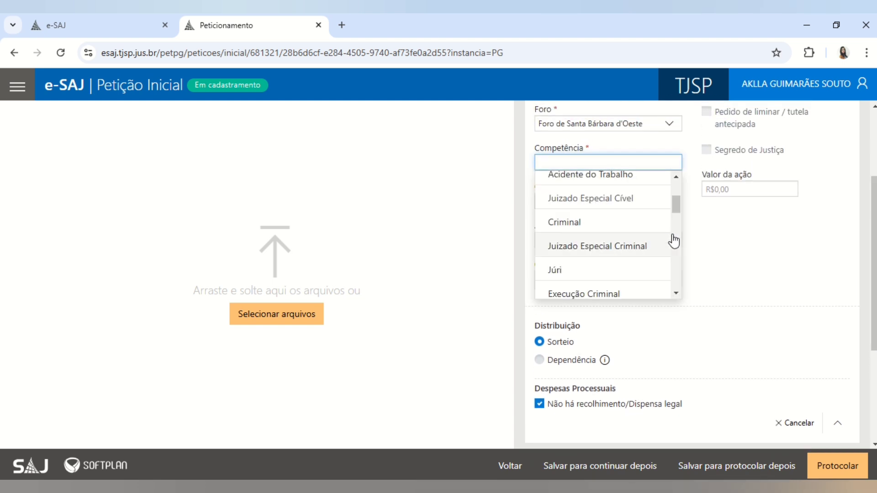
drag(677, 205, 676, 190)
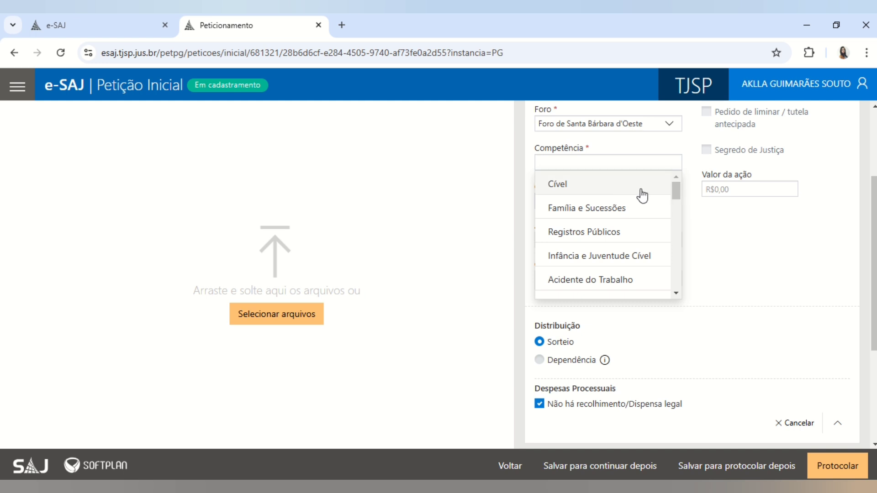
click(705, 217)
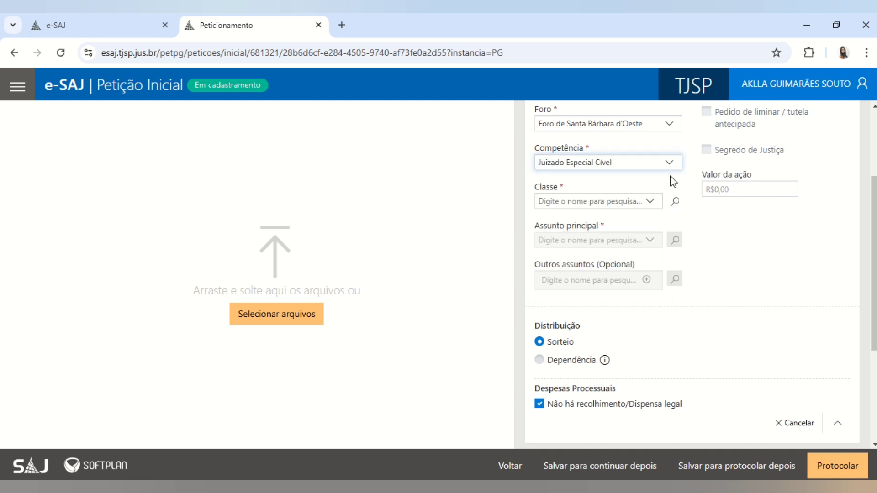
click(636, 167)
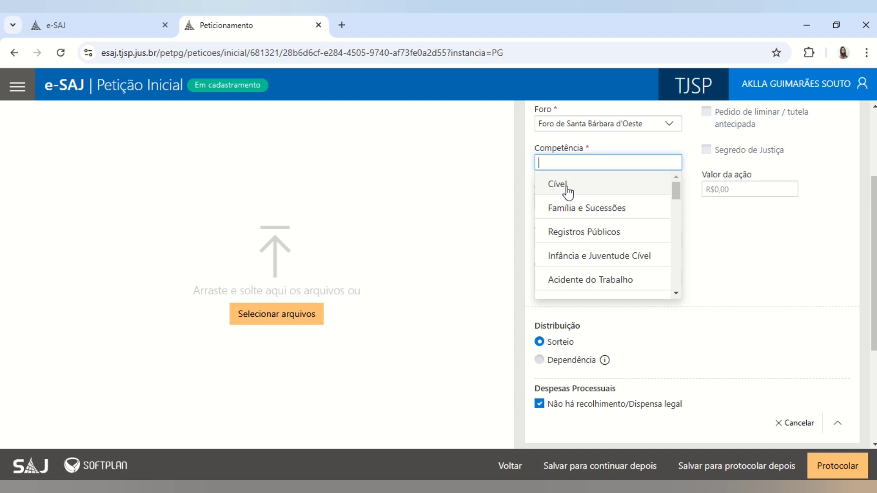
click(729, 263)
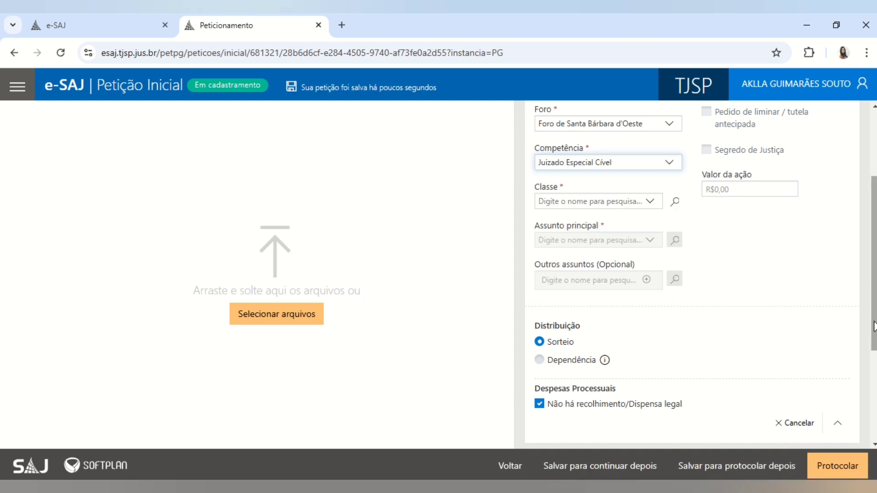
drag(873, 297, 873, 355)
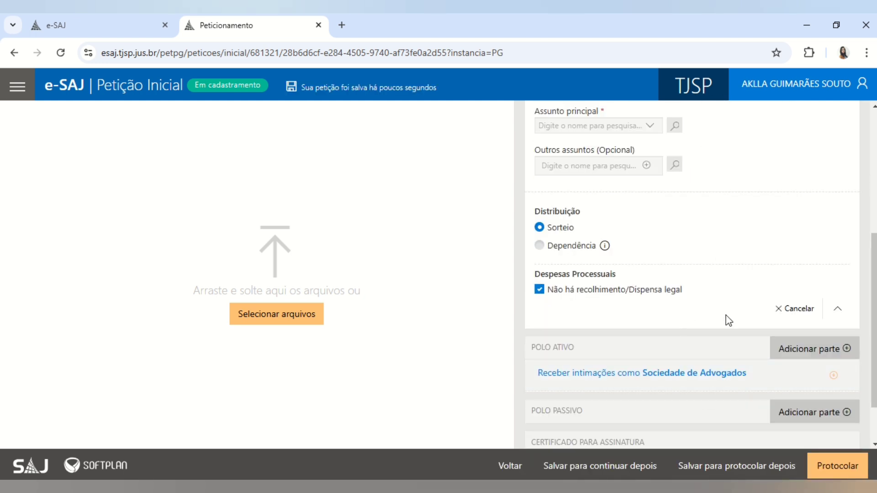
click(837, 309)
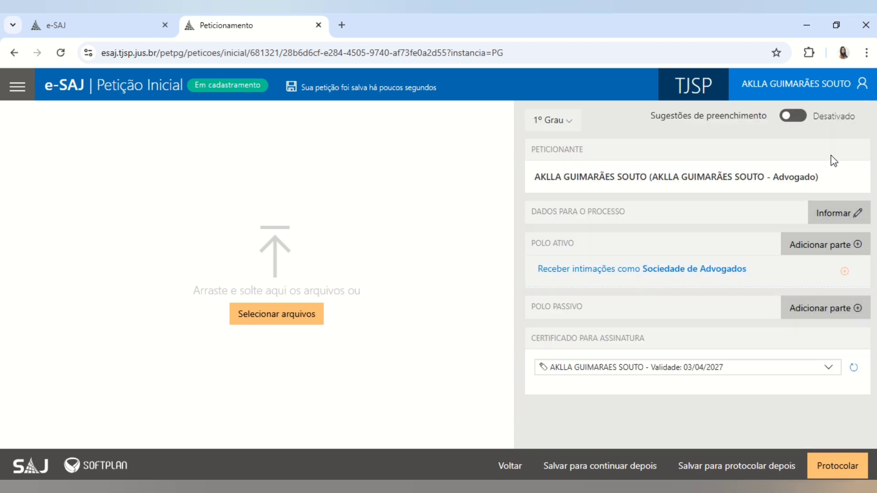
click(832, 214)
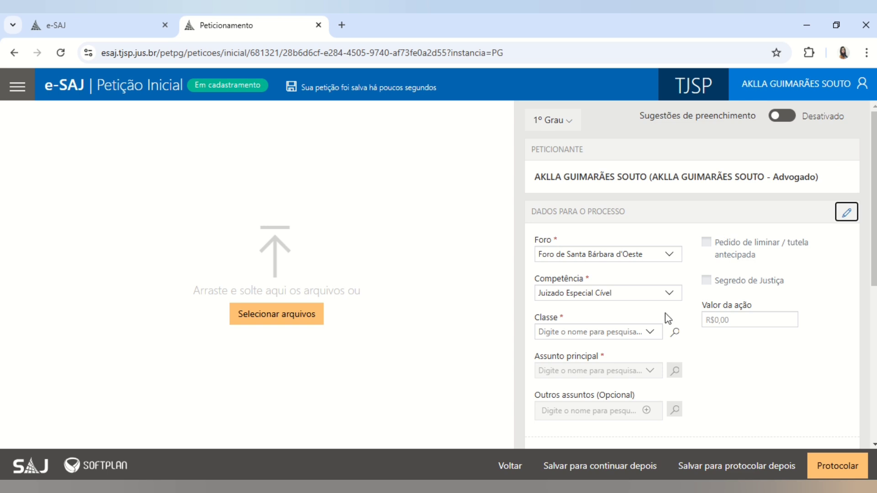
scroll(871, 320, down, 5)
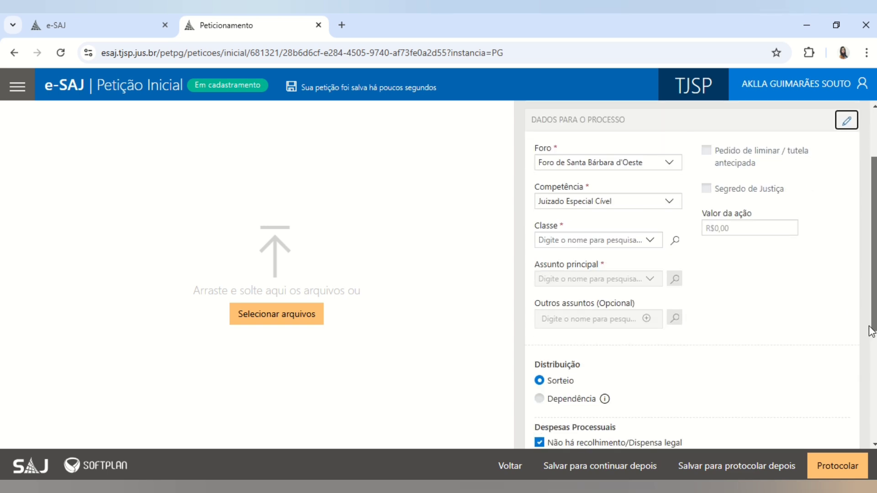
click(560, 322)
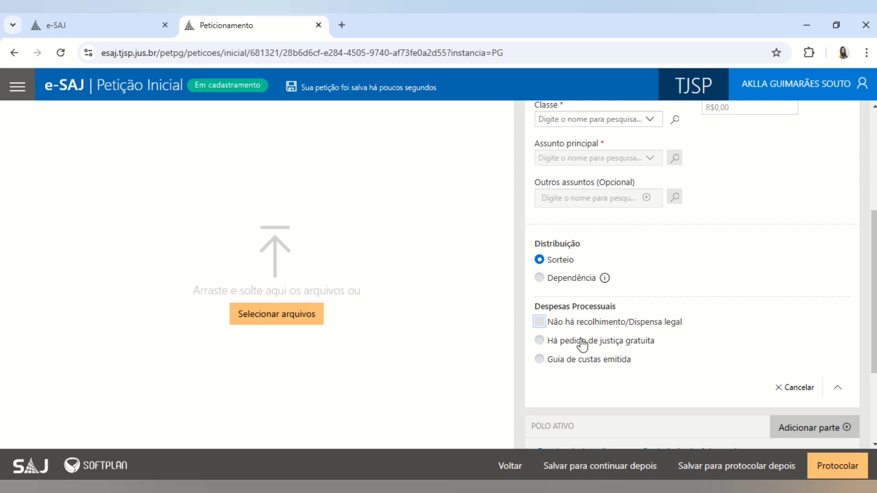
click(581, 342)
click(539, 321)
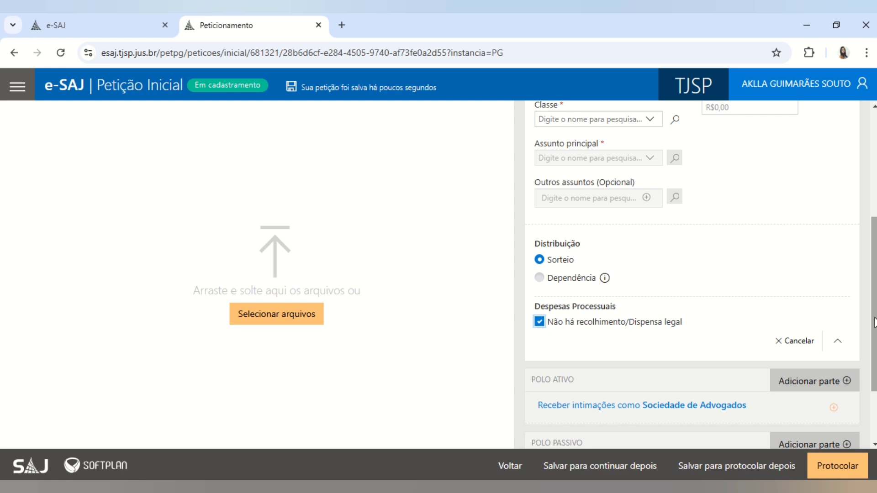
scroll(804, 270, up, 5)
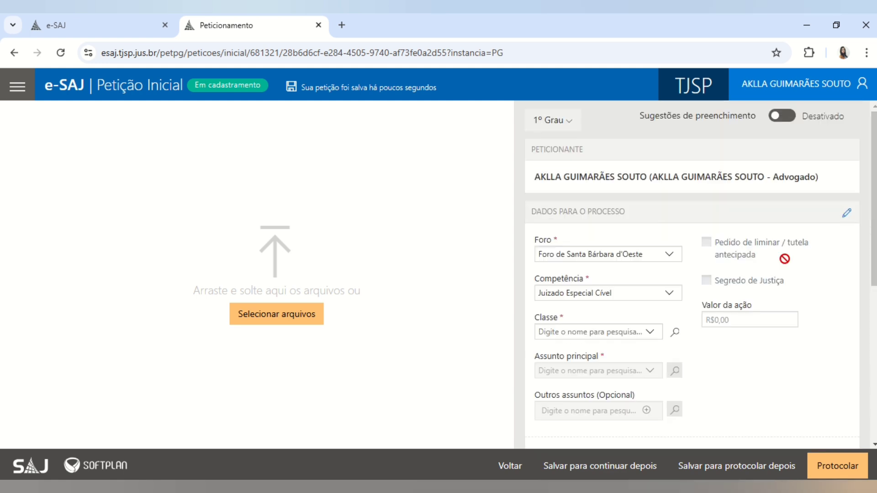
- Set the Classe to 12154 - Execução de Título Extrajudicial by searching 'exe'
click(739, 319)
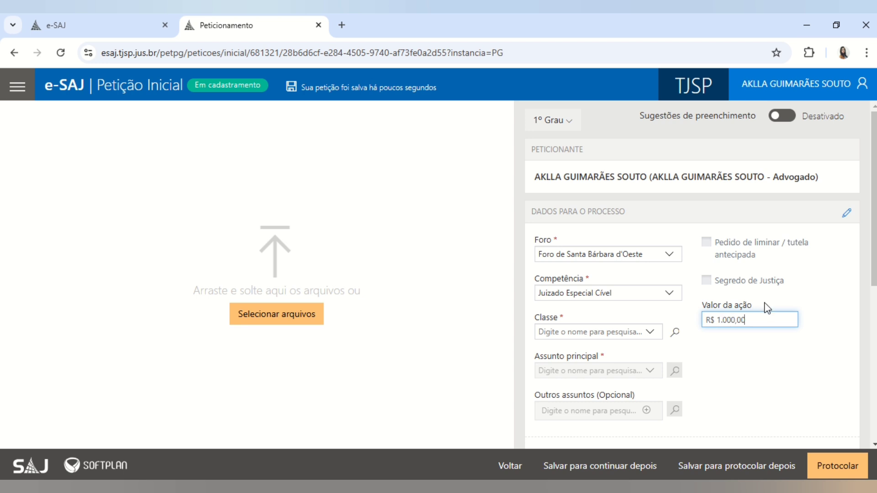
click(623, 336)
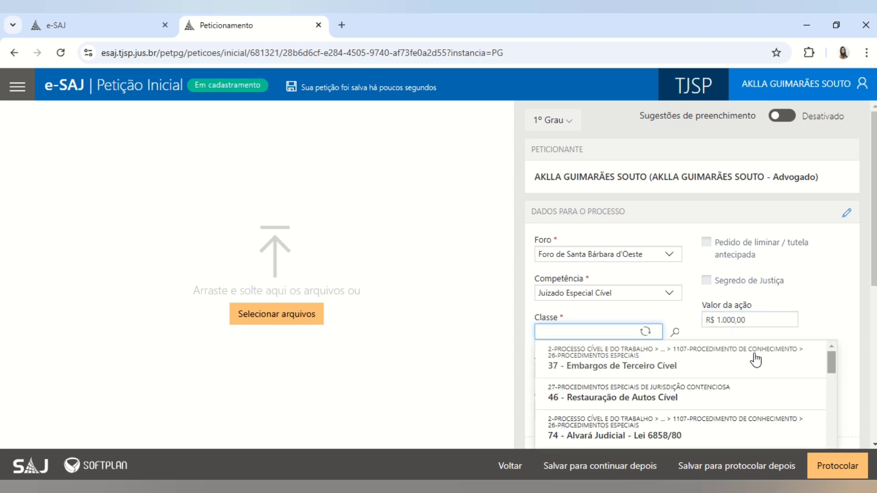
text(execuçã)
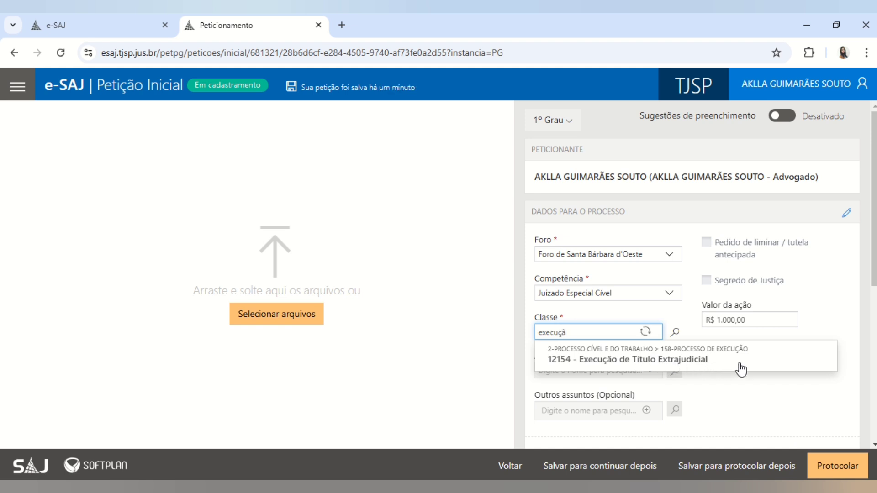
click(688, 361)
scroll(872, 296, down, 1)
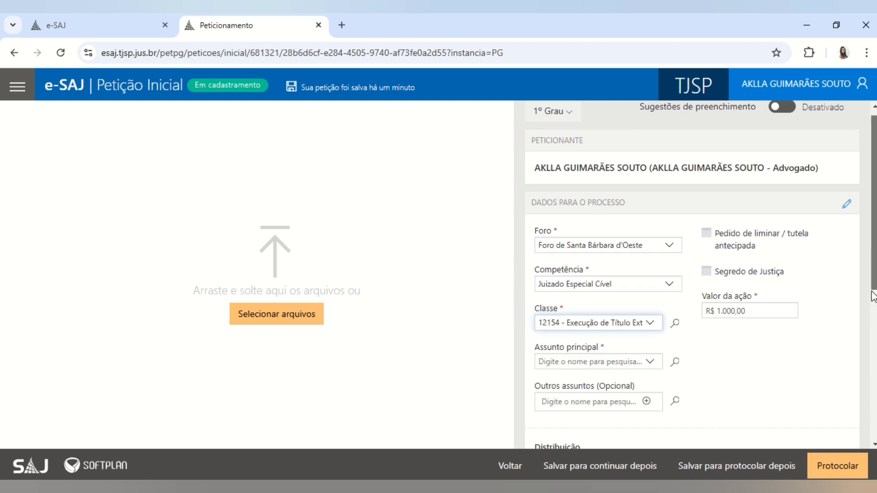
scroll(872, 296, down, 4)
- Search 'confis' and set the main subject to 14918 - Confissão/Composição de Dívida
click(547, 274)
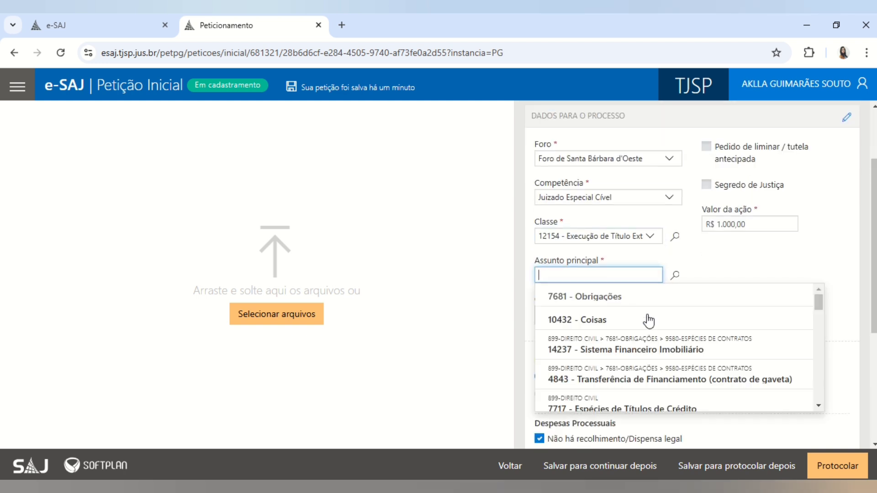
drag(818, 303, 619, 287)
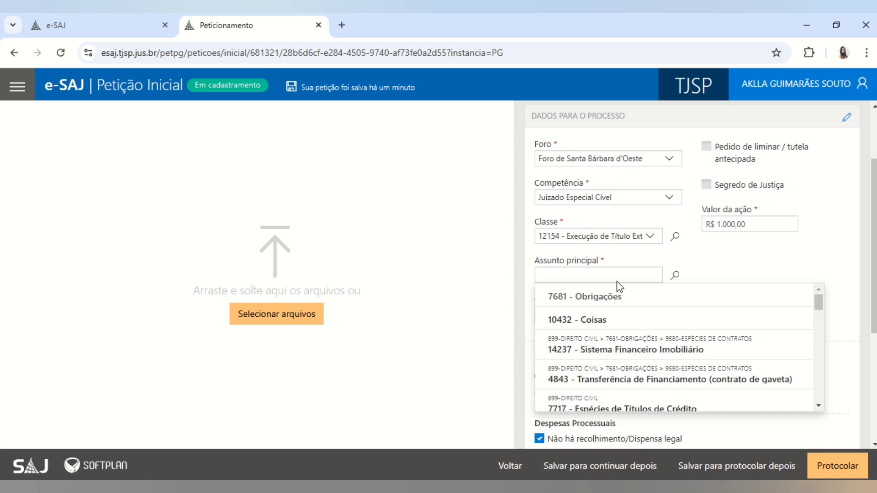
click(605, 273)
text(confis)
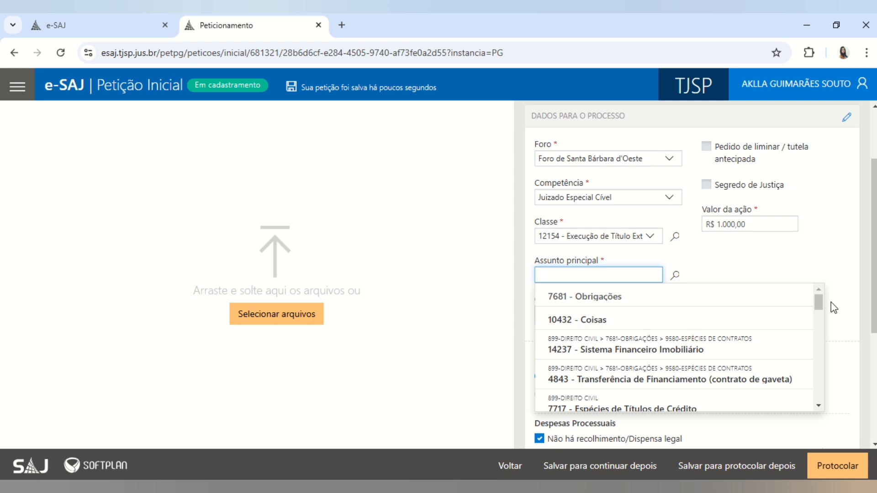
drag(821, 309, 821, 281)
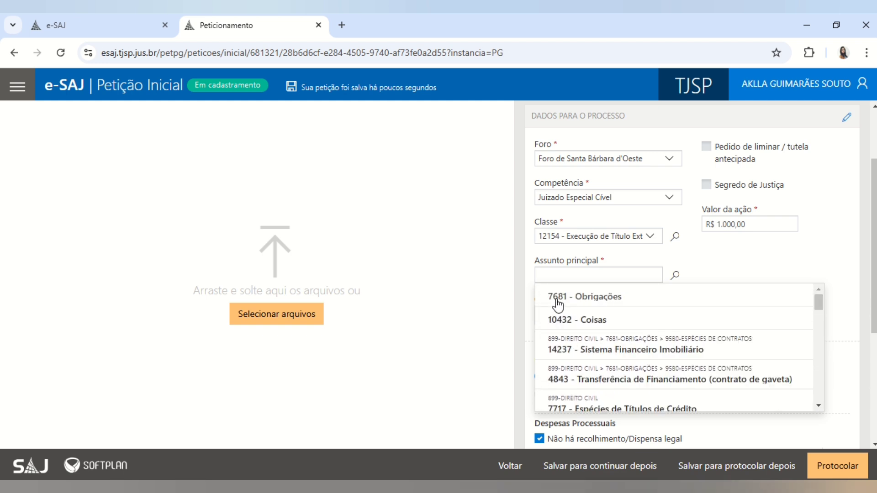
click(794, 264)
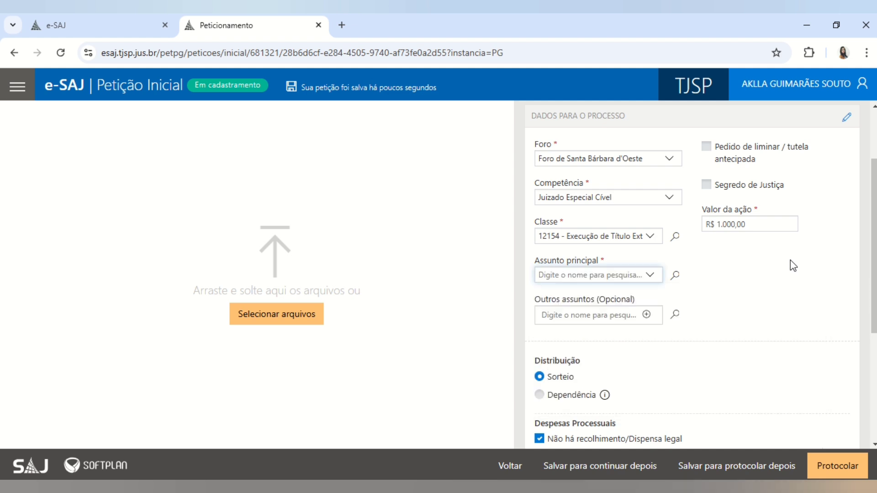
click(629, 277)
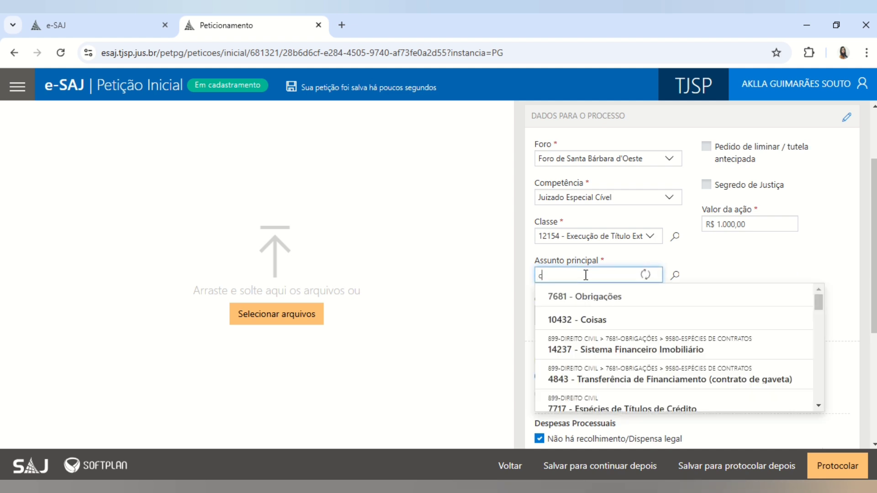
text(confis)
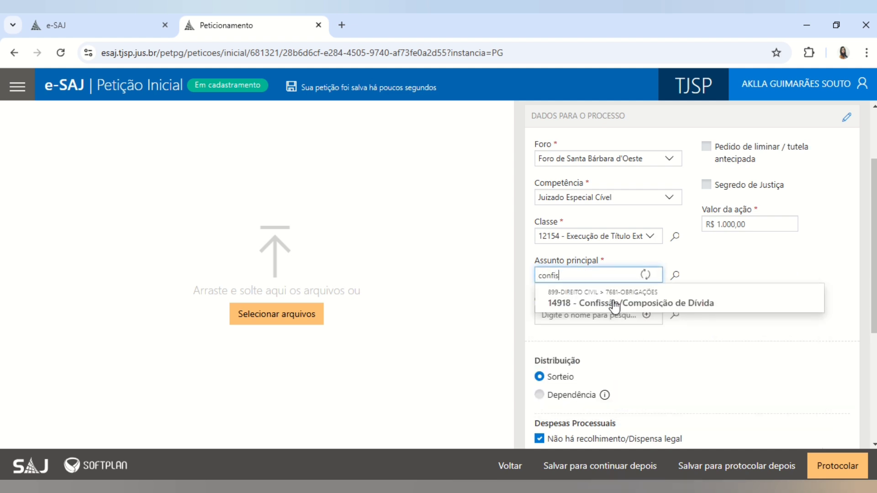
click(614, 304)
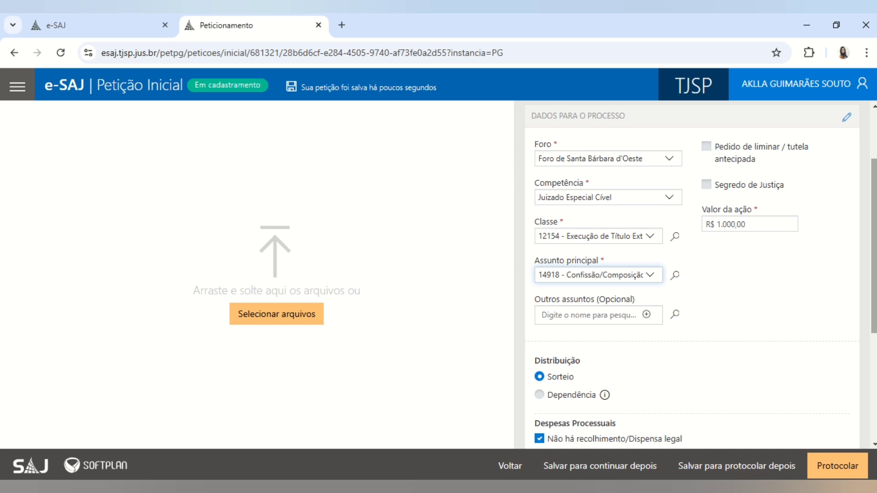
scroll(873, 301, down, 5)
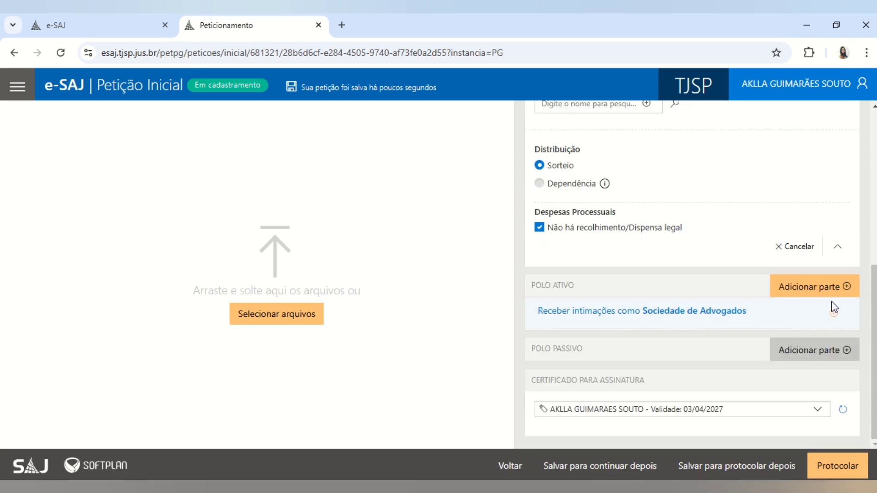
- Add an Exequente party to the Polo Ativo
click(808, 288)
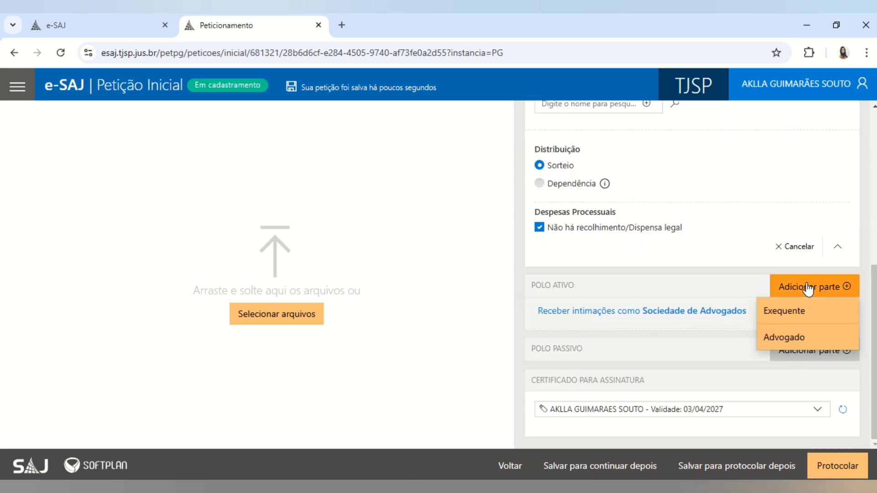
click(783, 310)
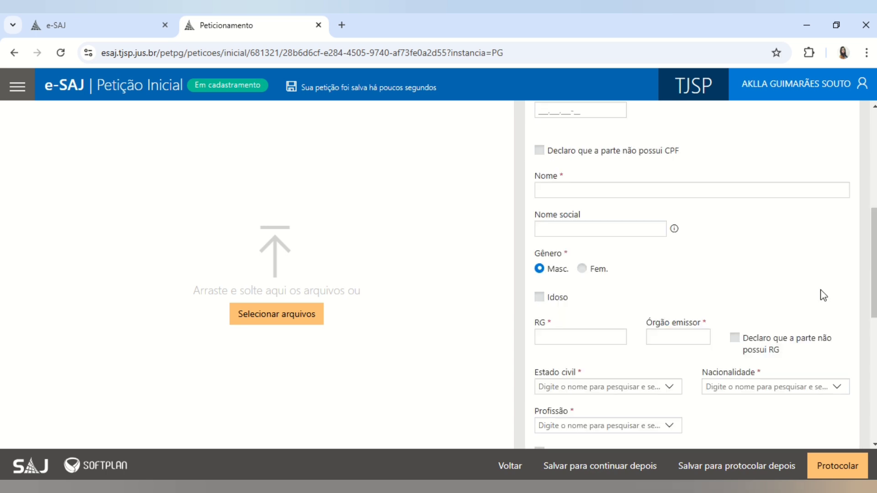
scroll(692, 274, down, 6)
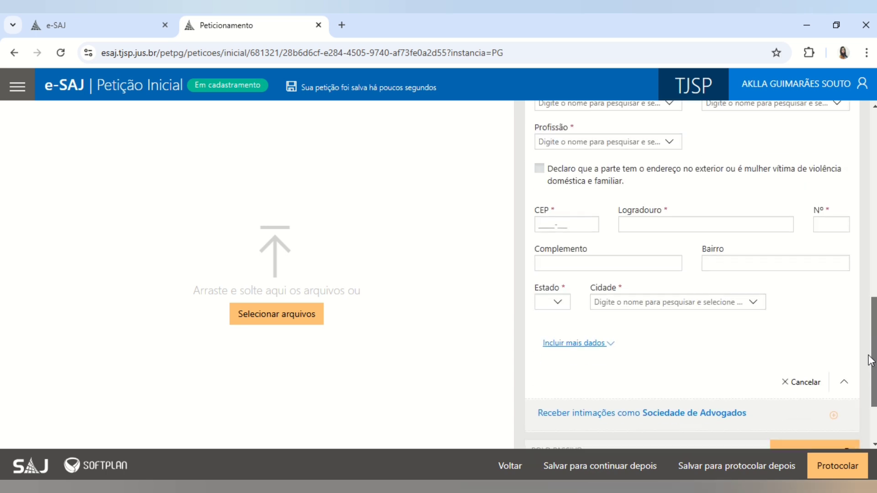
- Add an Executado party to the Polo Passivo
right_click(868, 420)
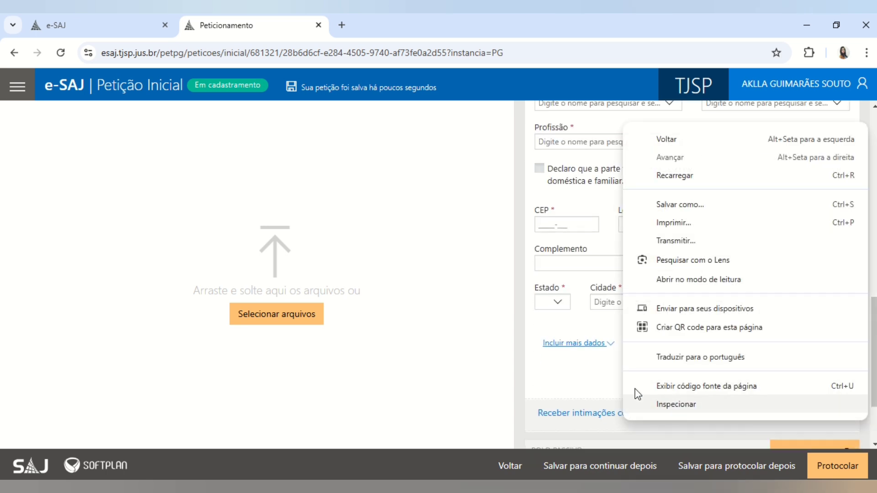
click(595, 367)
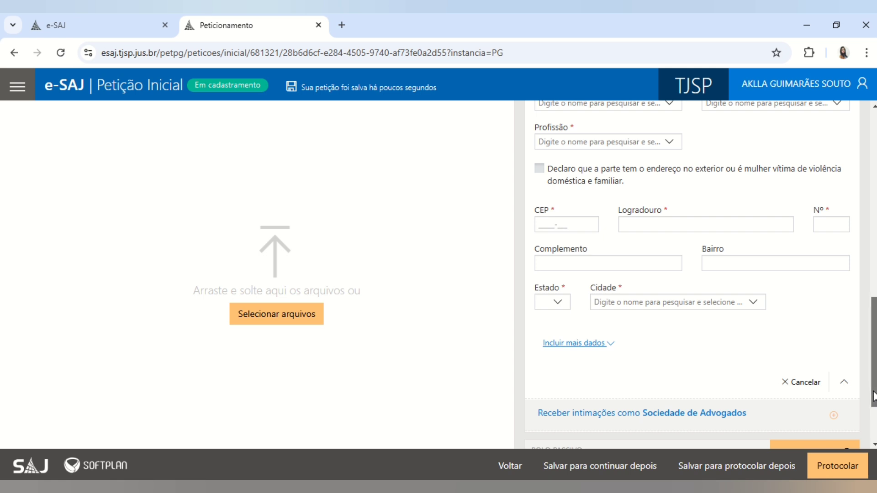
drag(872, 388, 870, 424)
click(822, 354)
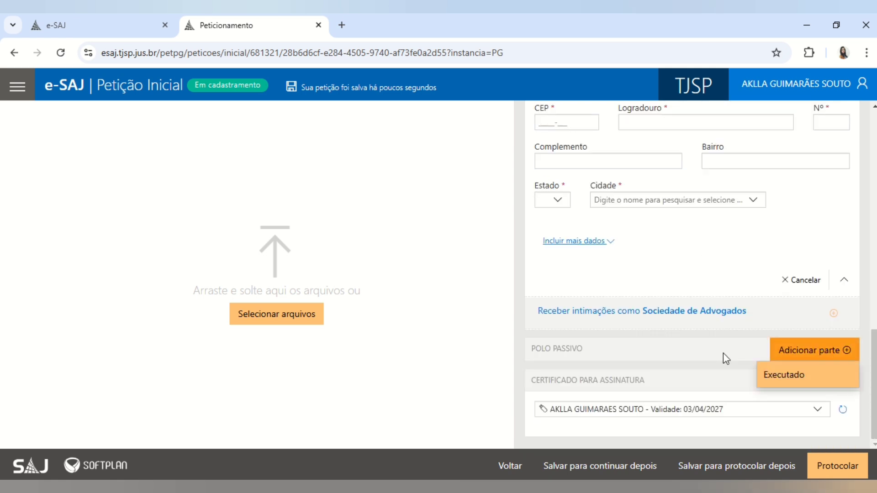
click(794, 380)
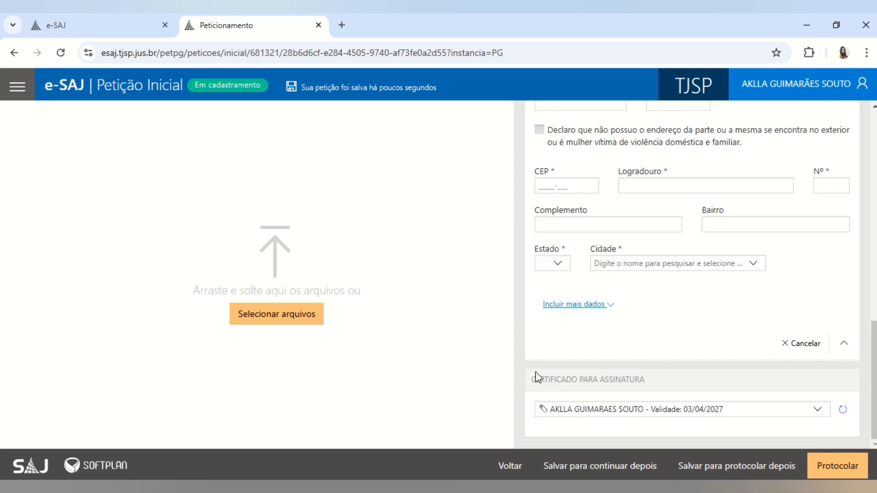
- Upload '1 - Inicial - Juizado Especial Cível.pdf' from the Execução folder as the petition
click(270, 320)
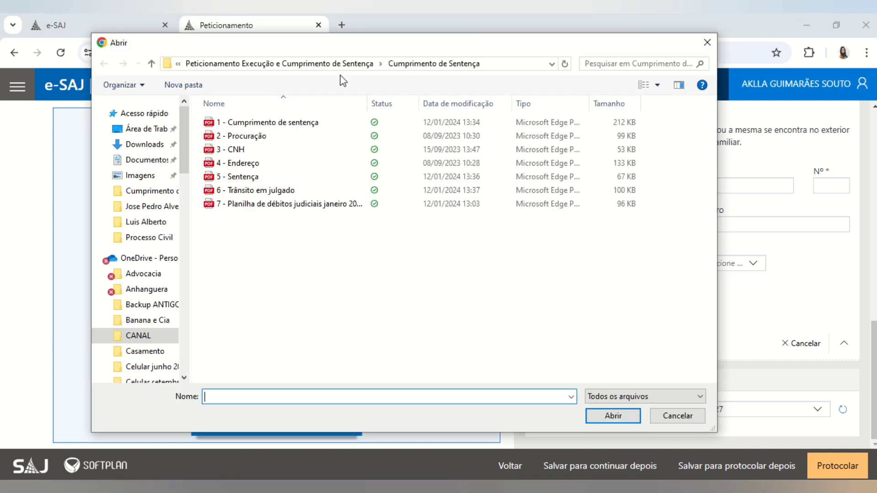
click(368, 64)
double_click(237, 136)
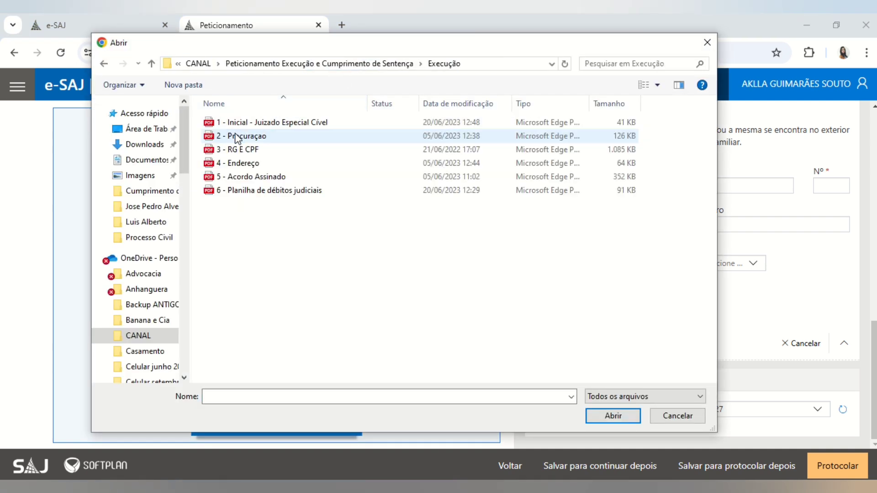
click(260, 123)
double_click(259, 125)
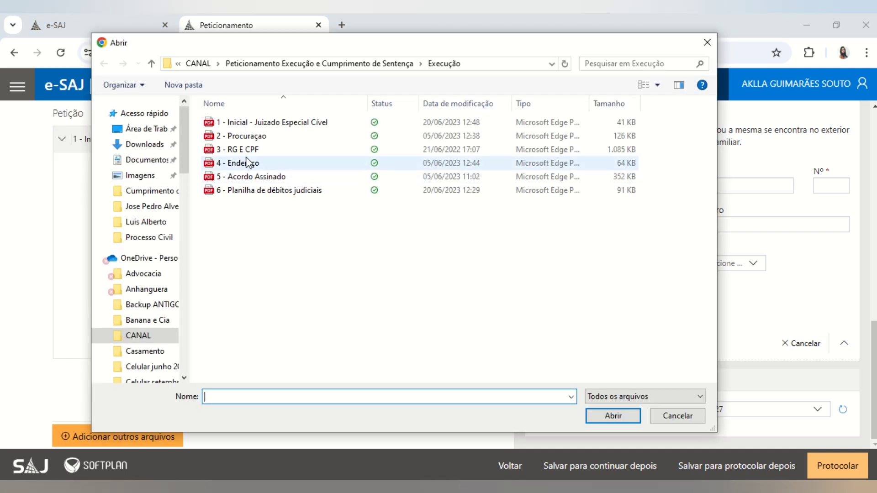
- Upload files 2 to 6, Procuração through Planilha de débitos judiciais, as other attachments
click(241, 139)
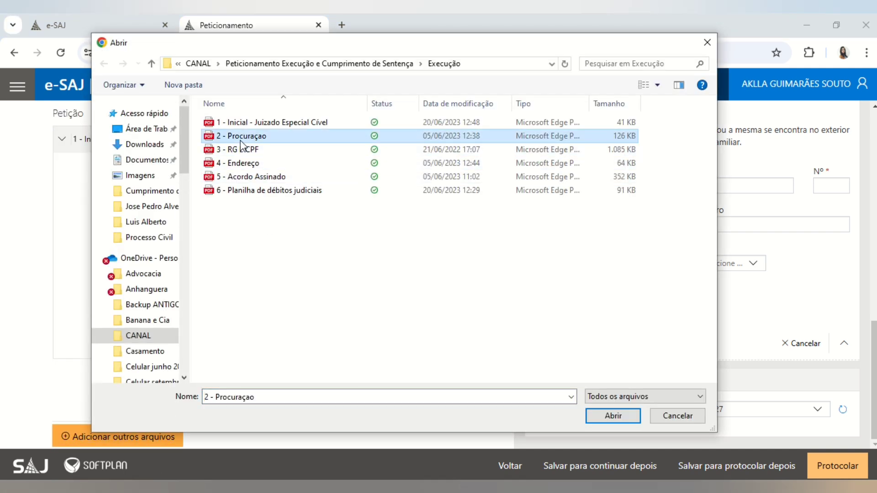
key(ctrl+a)
ctrl+click(252, 198)
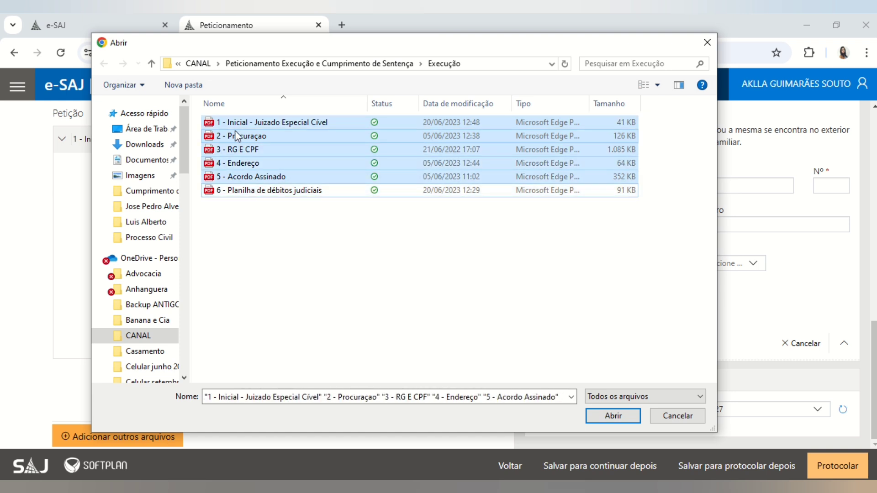
ctrl+click(232, 122)
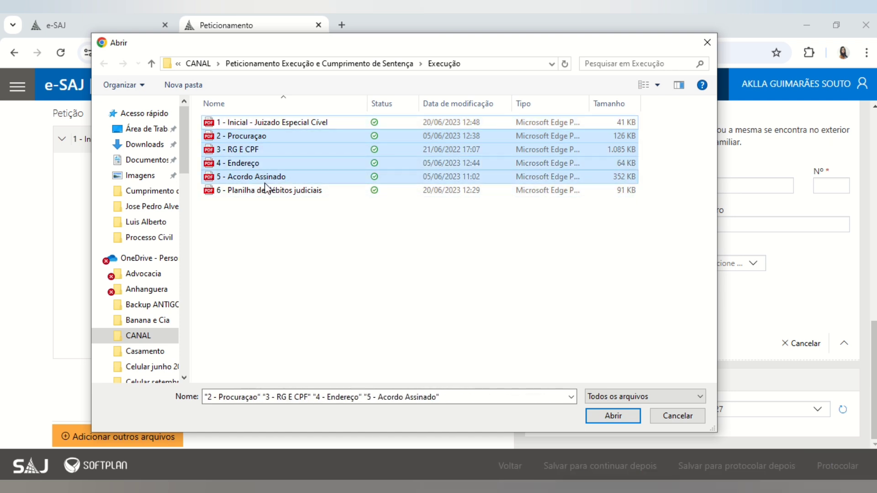
ctrl+click(317, 190)
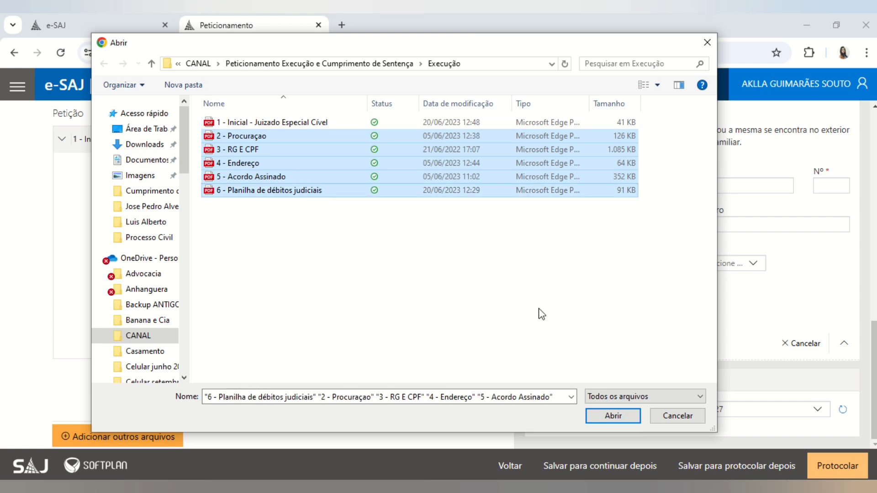
click(612, 416)
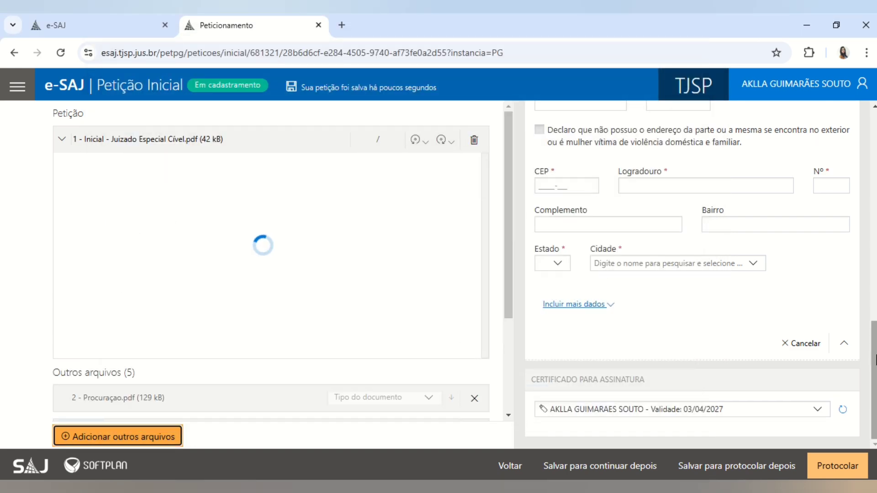
- Scroll through the page to review the five uploading attachments and the Polo Passivo form
scroll(873, 361, up, 10)
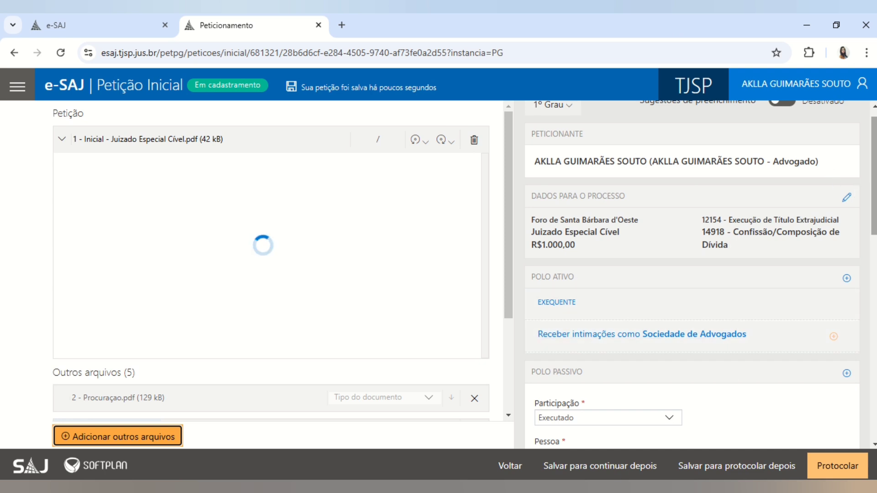
scroll(640, 278, down, 4)
drag(506, 300, 501, 407)
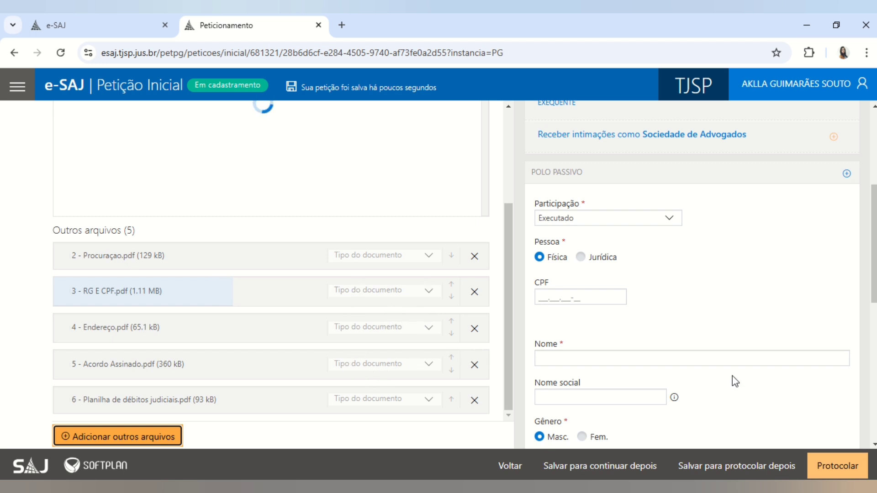
drag(874, 276, 873, 203)
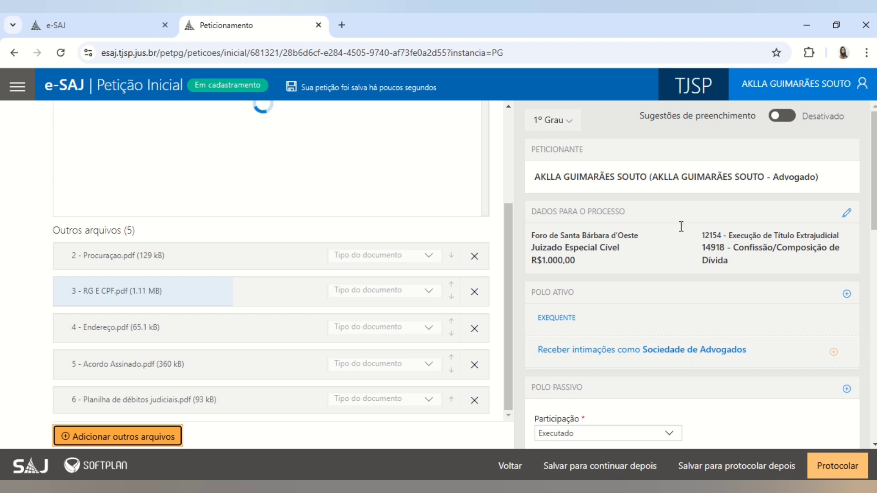
scroll(855, 352, down, 9)
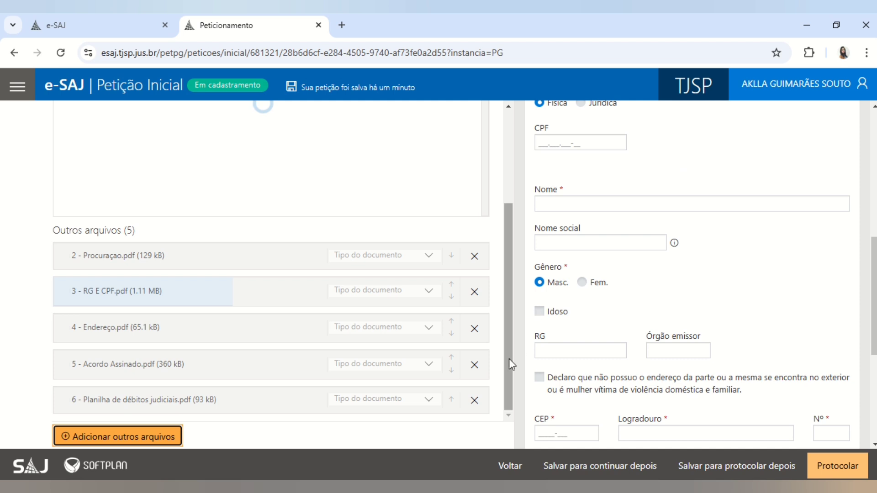
drag(509, 358, 510, 317)
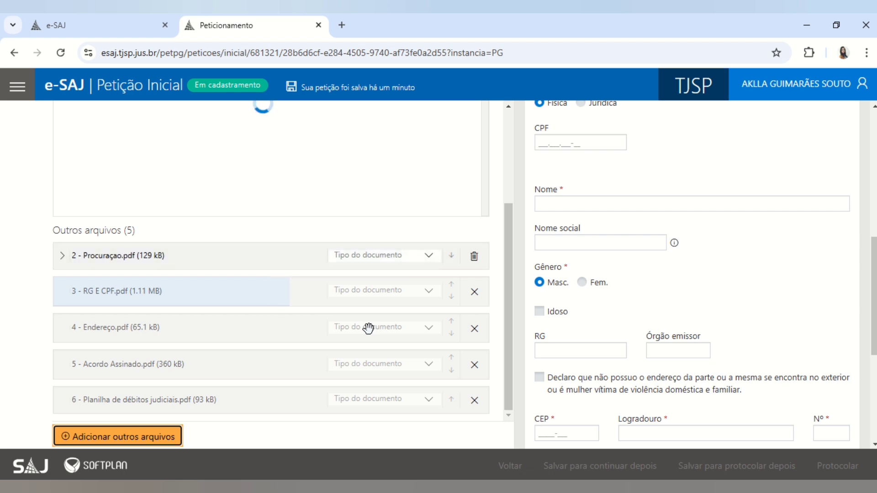
- Set the document type of Procuraçao.pdf to Procuração
click(367, 261)
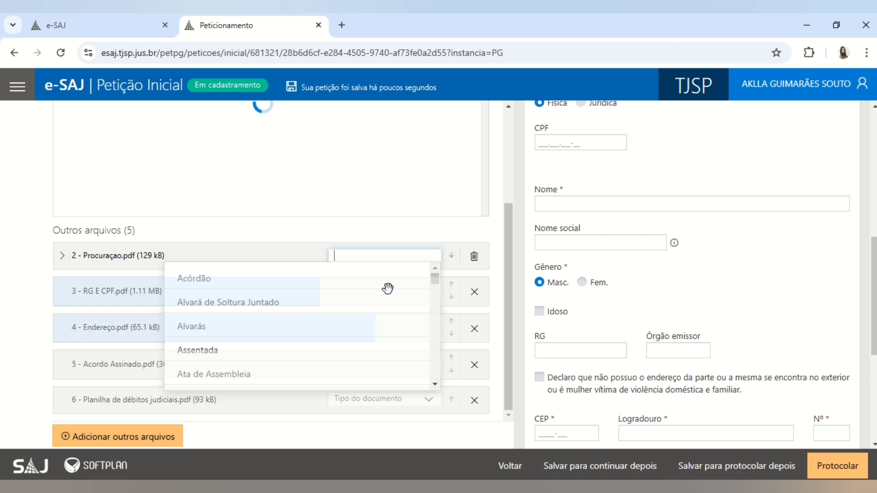
text(procu)
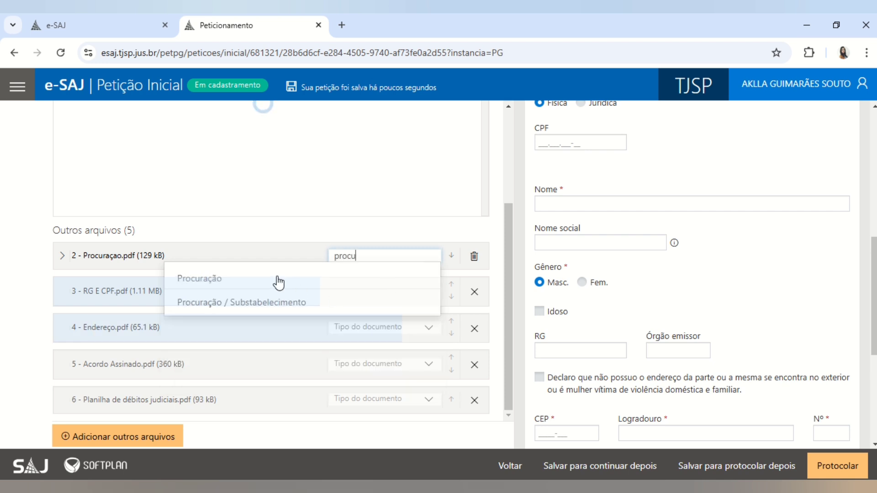
click(277, 278)
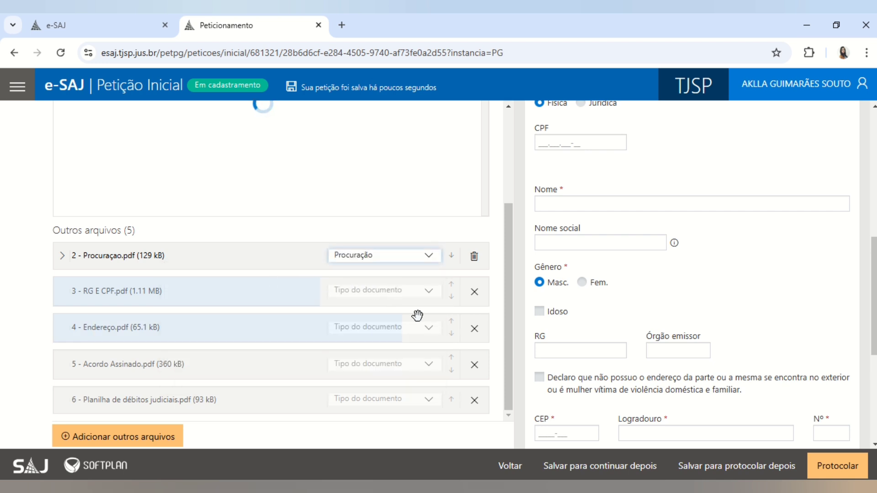
drag(508, 393, 496, 430)
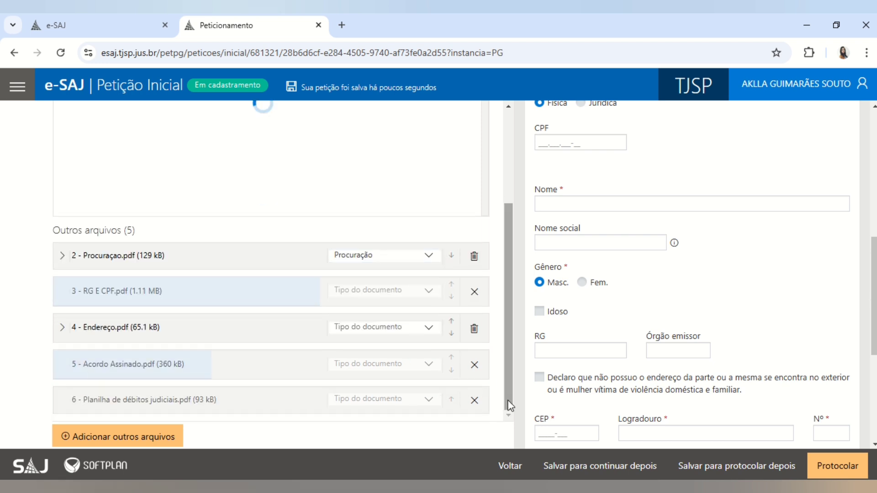
- Set the document type of Endereço.pdf to Comprovante de Residência
click(375, 329)
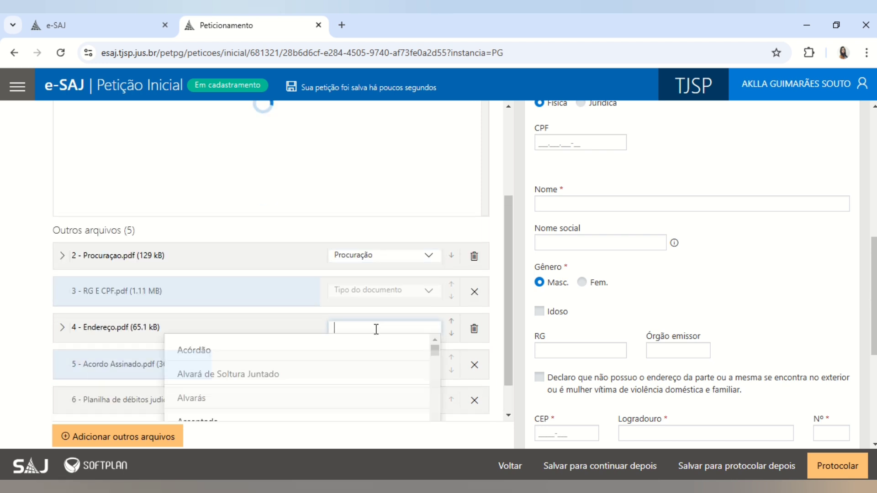
text(resi)
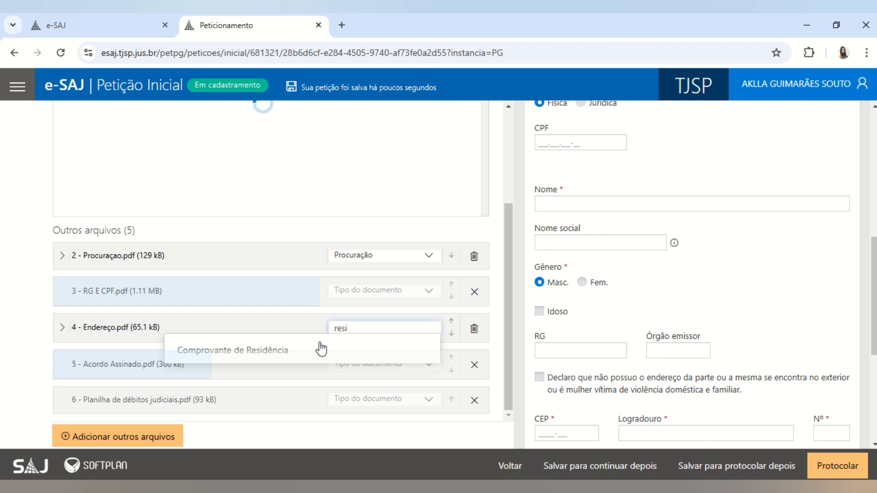
click(316, 348)
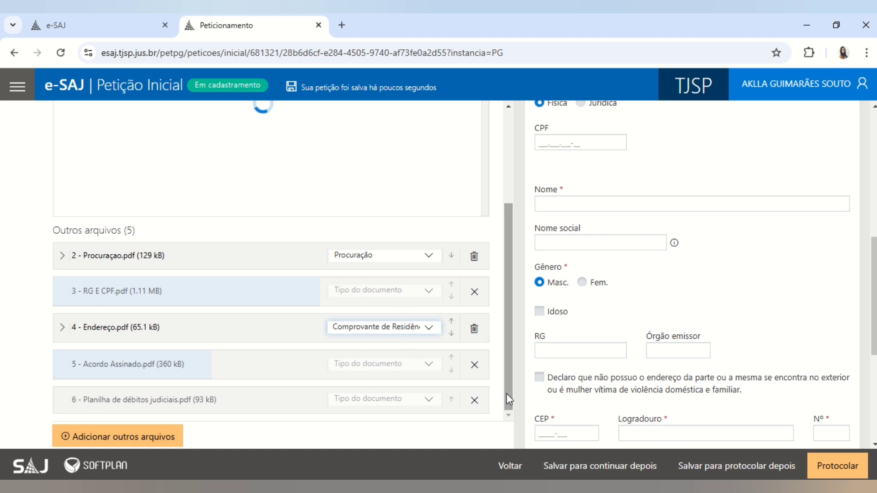
mouse_move(506, 394)
mouse_down()
mouse_move(506, 374)
mouse_move(506, 396)
mouse_up()
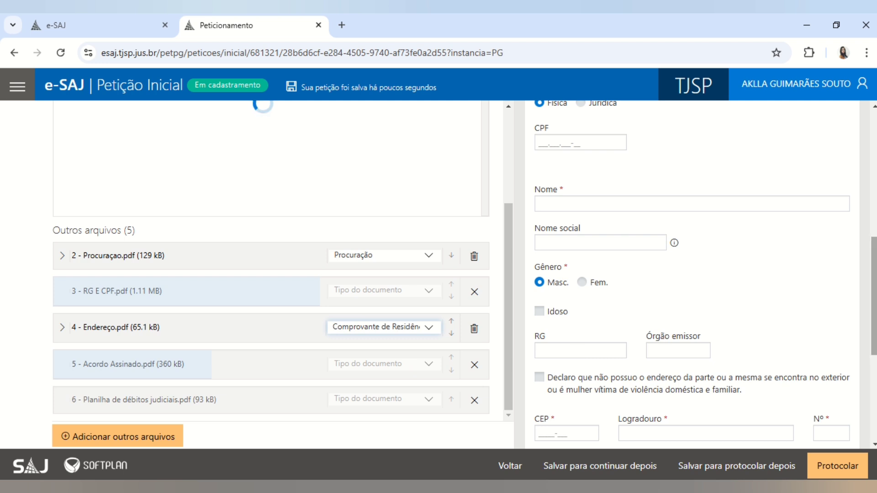
scroll(692, 274, down, 3)
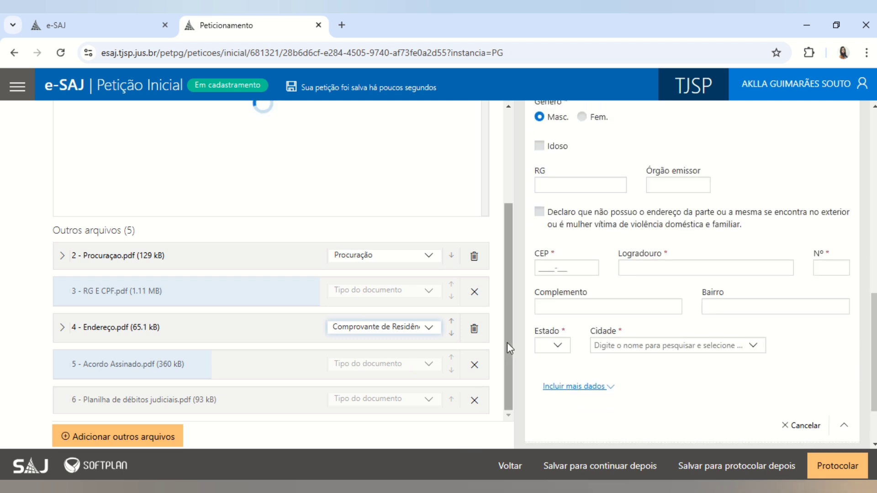
drag(507, 343, 491, 386)
drag(506, 385, 515, 365)
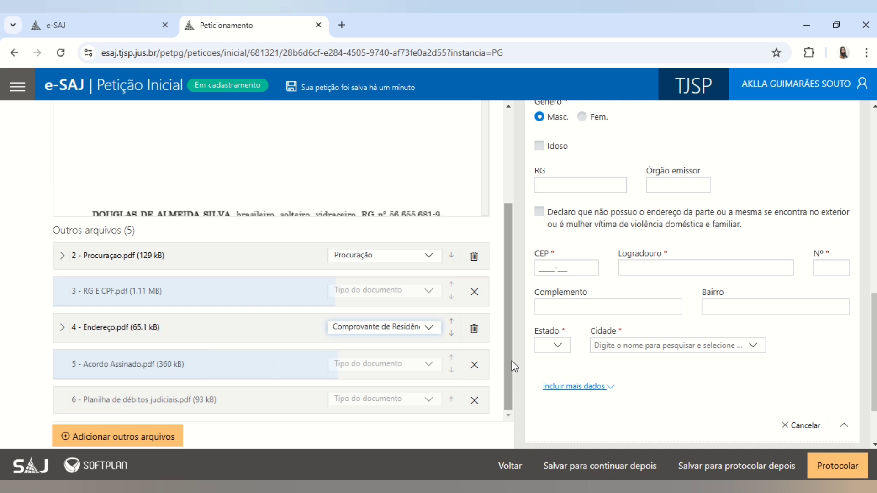
drag(512, 363, 511, 237)
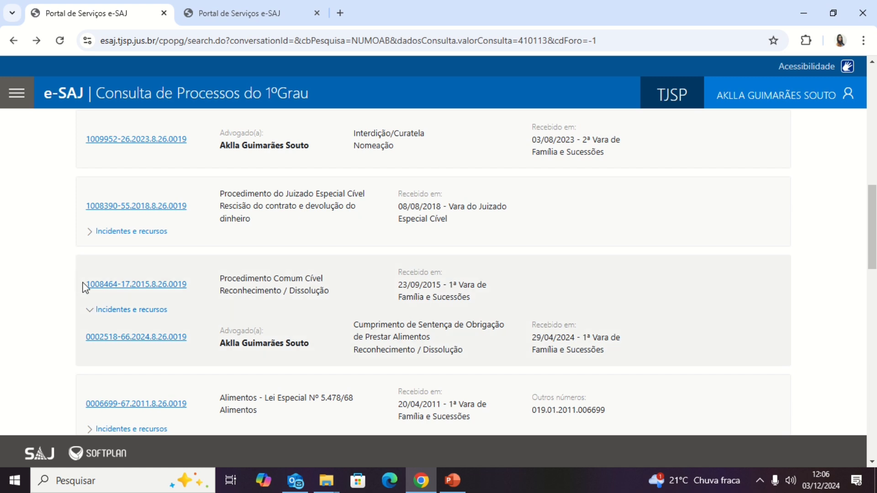
- Expand the 2015 case's incidents and highlight its data and the linked 2024 case row
click(93, 315)
drag(79, 270, 525, 291)
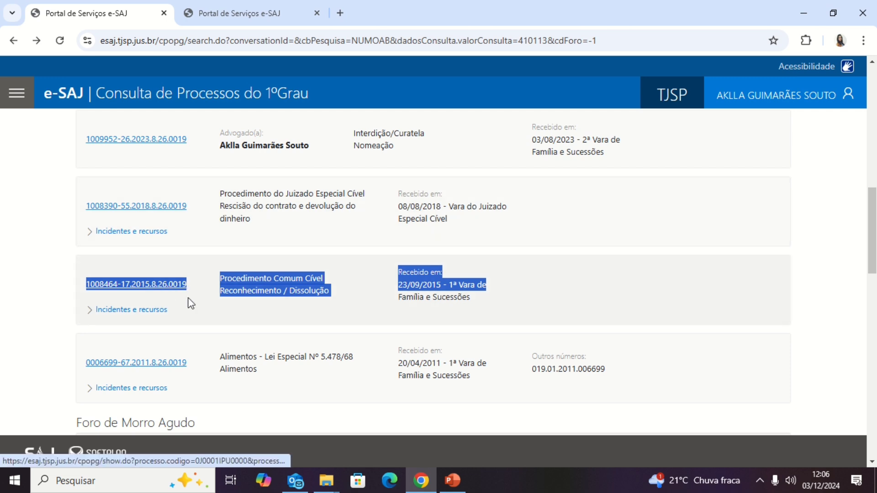
click(104, 311)
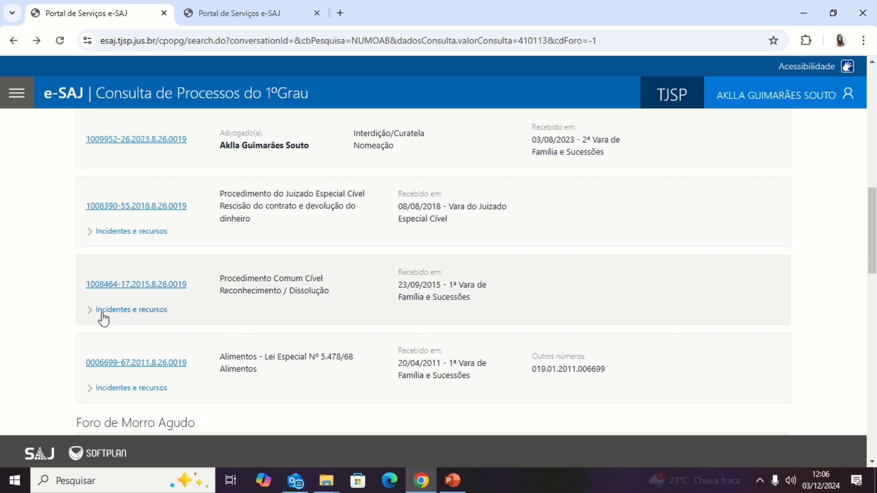
drag(368, 320, 473, 345)
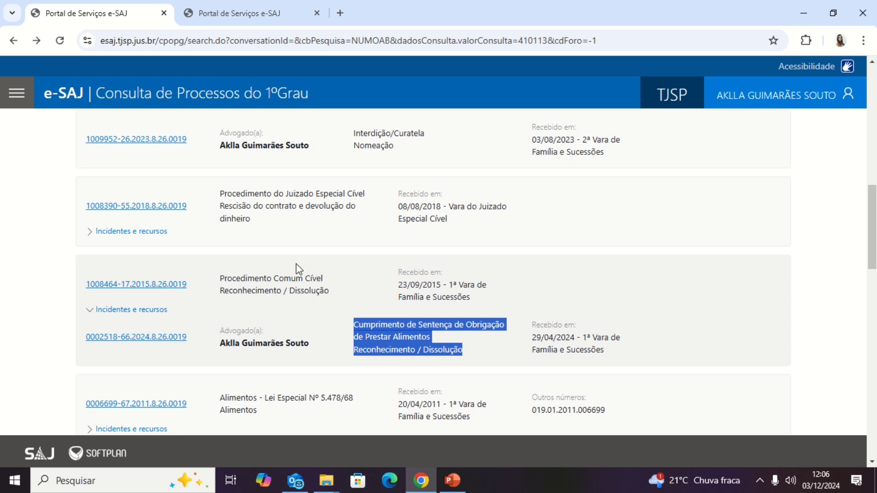
drag(72, 275, 490, 300)
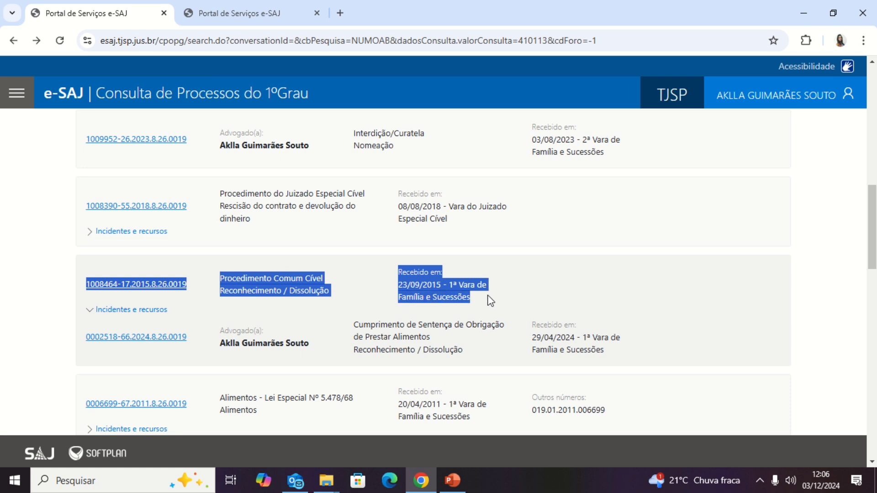
drag(70, 343, 508, 357)
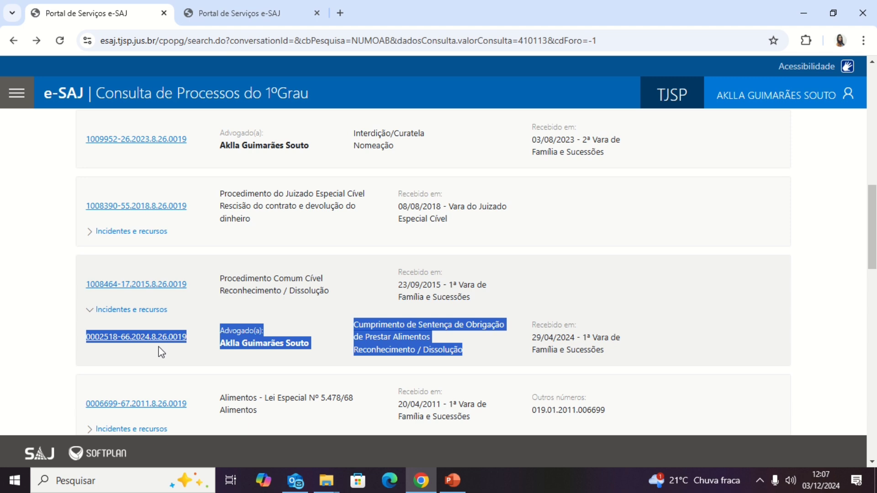
click(110, 348)
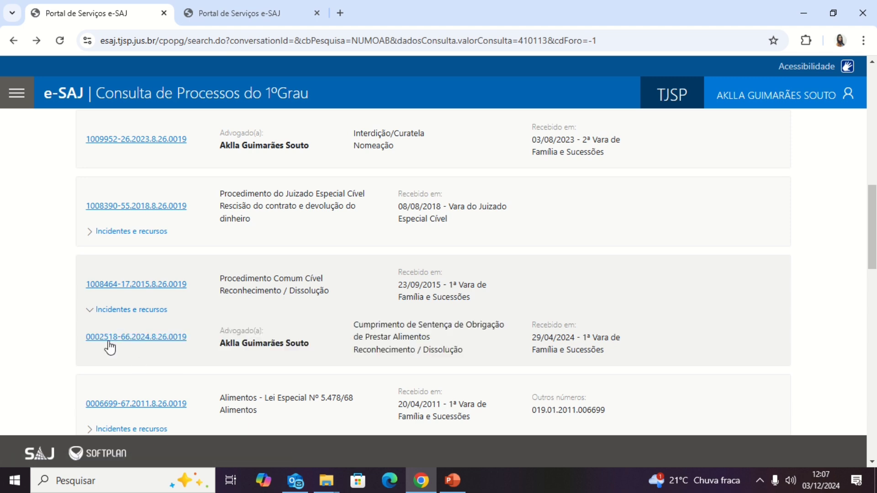
drag(79, 336, 589, 349)
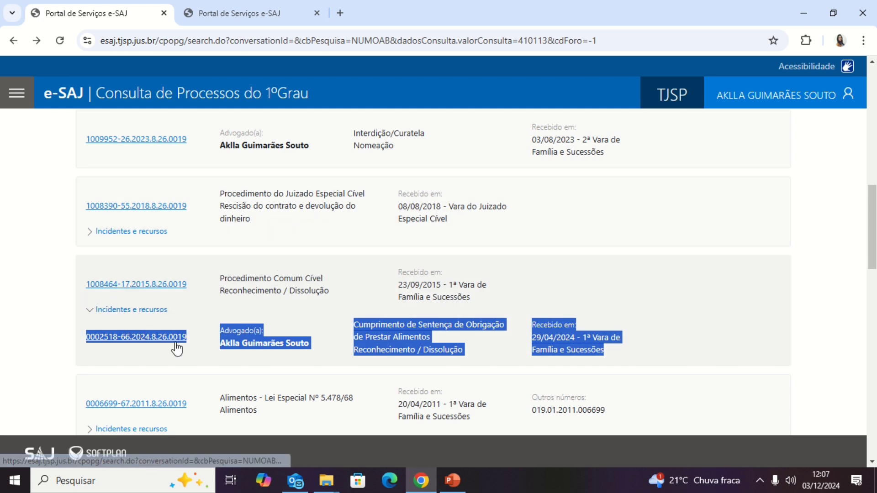
- On results page 2, highlight the Execução de Título Extrajudicial – Locação de Imóvel case row
click(280, 2)
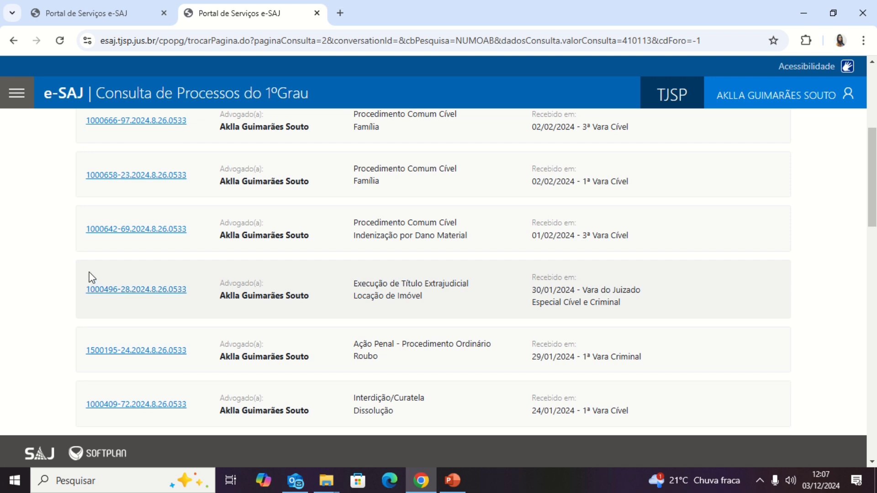
drag(82, 273, 663, 317)
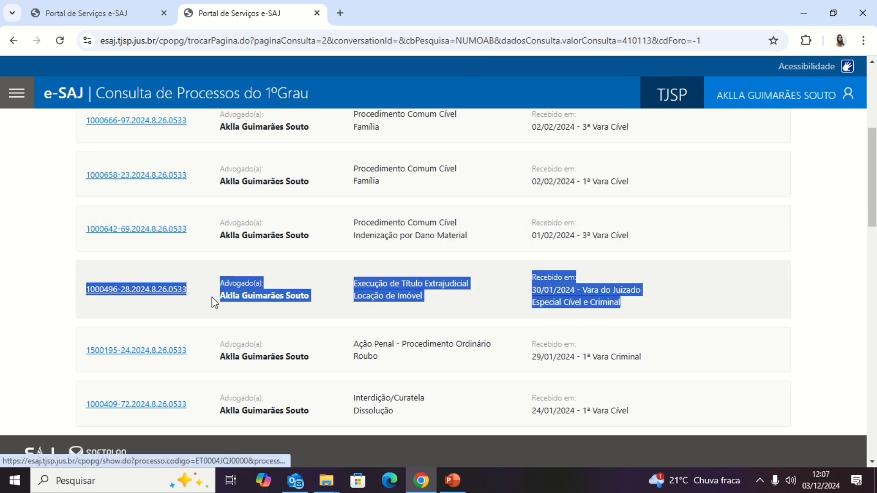
click(388, 293)
drag(344, 280, 433, 309)
click(154, 237)
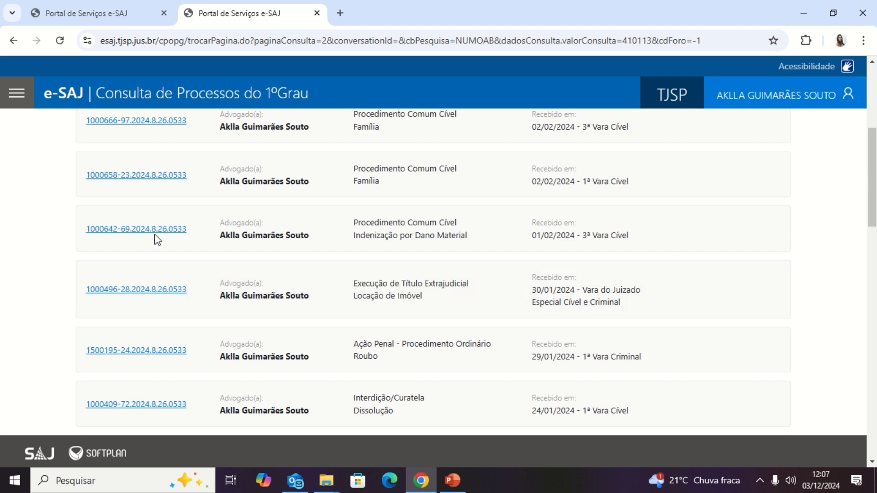
drag(353, 281, 408, 296)
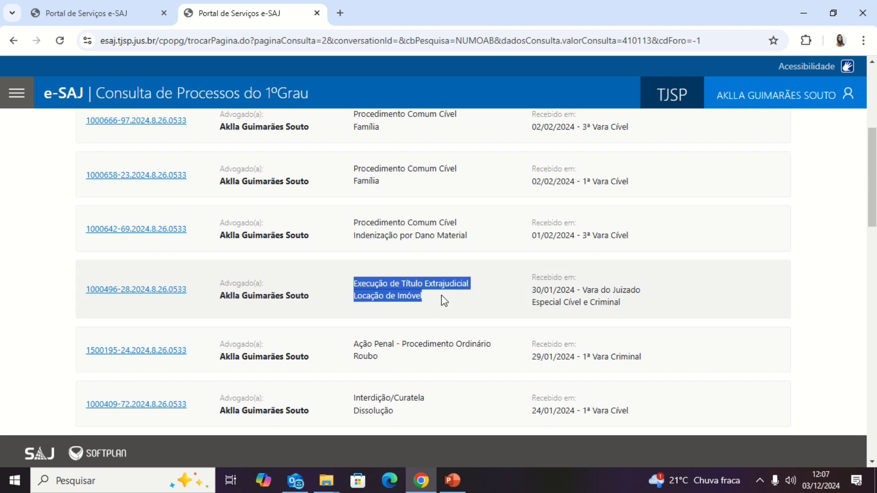
drag(77, 273, 647, 308)
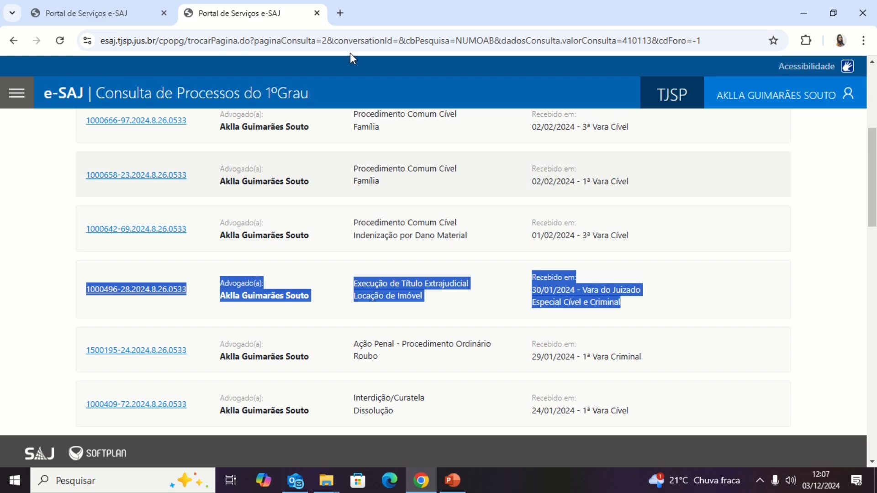
mouse_move(385, 19)
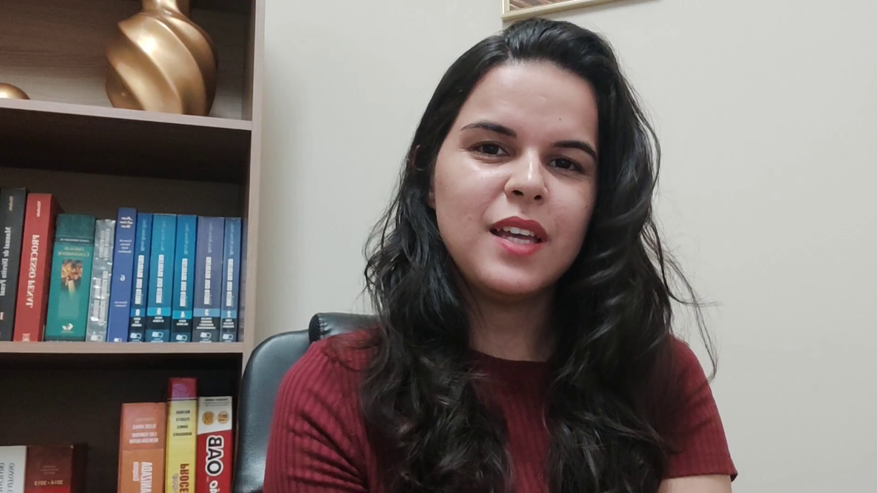